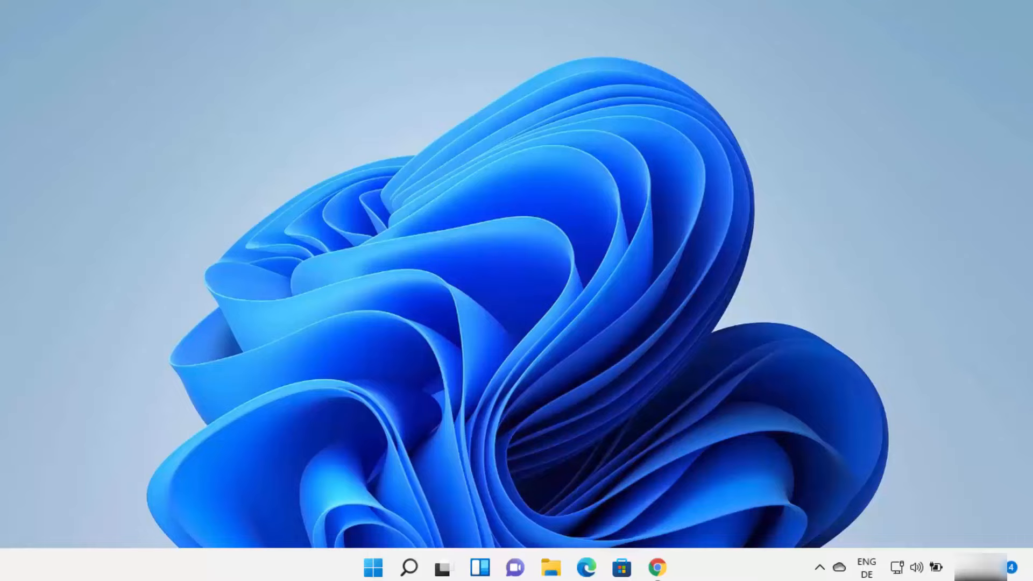
Open Command Prompt, run python to check whether Python is already installed, and close the window
left_click(410, 566)
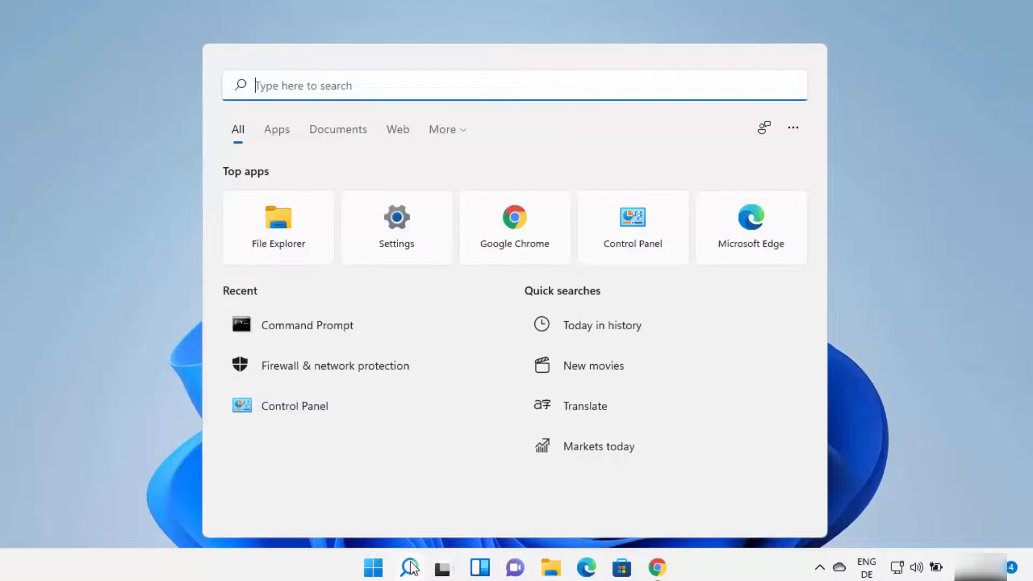
type("cmd")
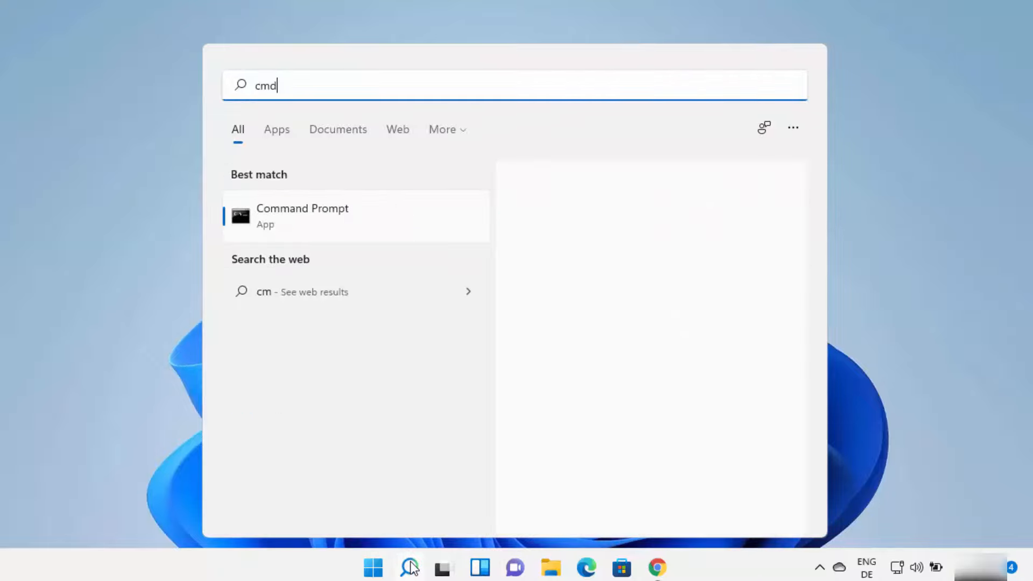
left_click(337, 240)
left_click(335, 235)
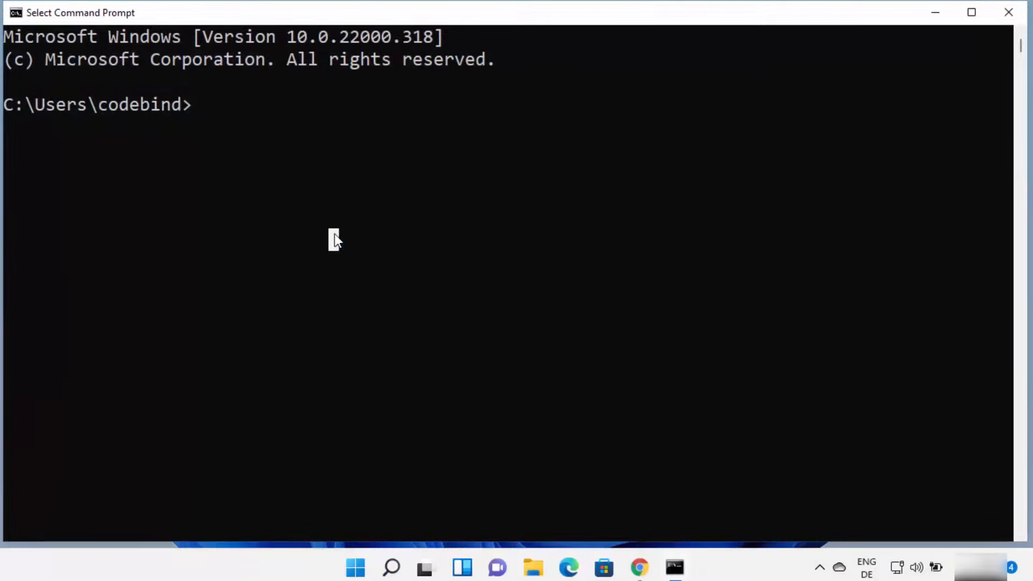
type("python")
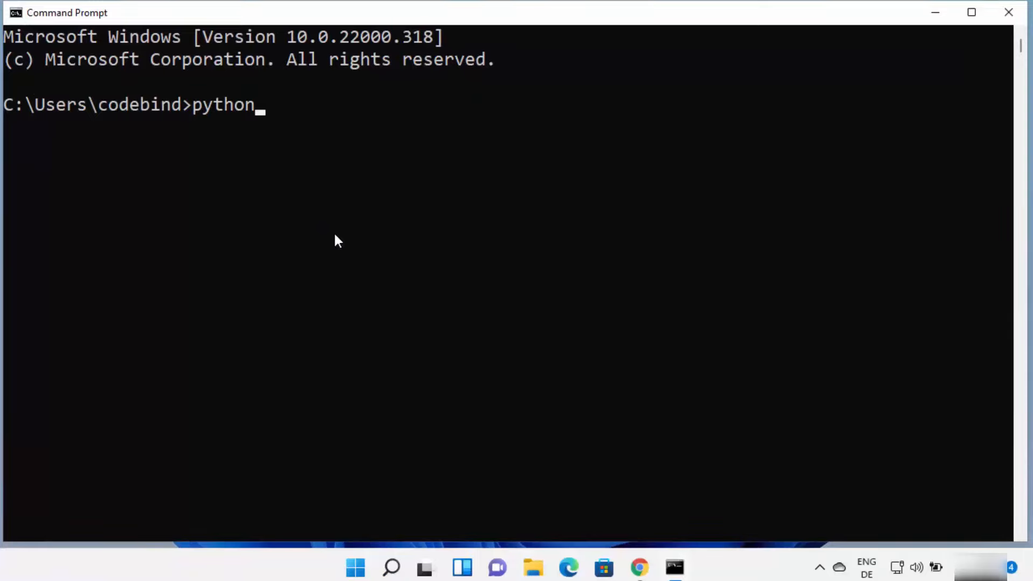
key("Return")
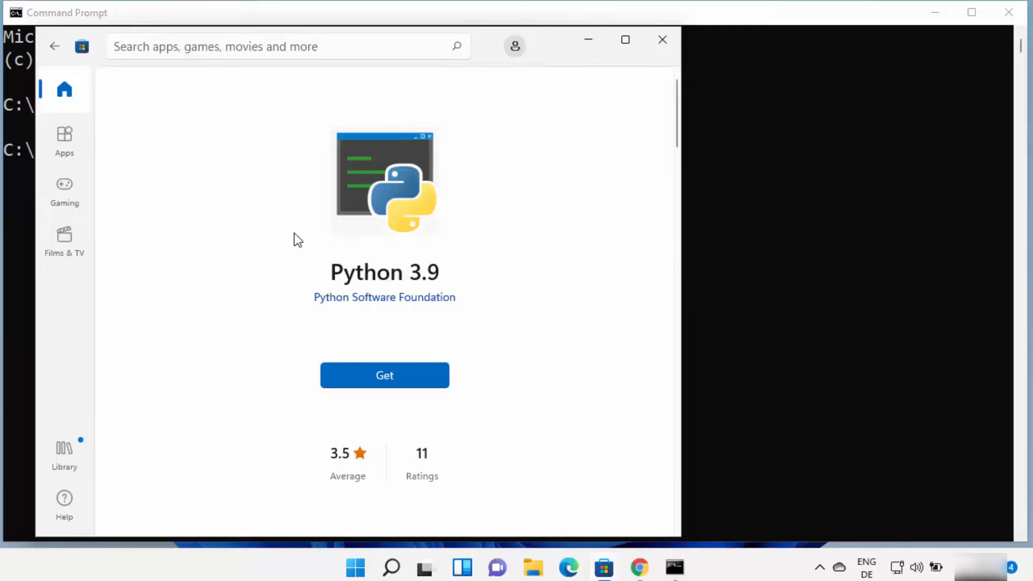
left_click(771, 262)
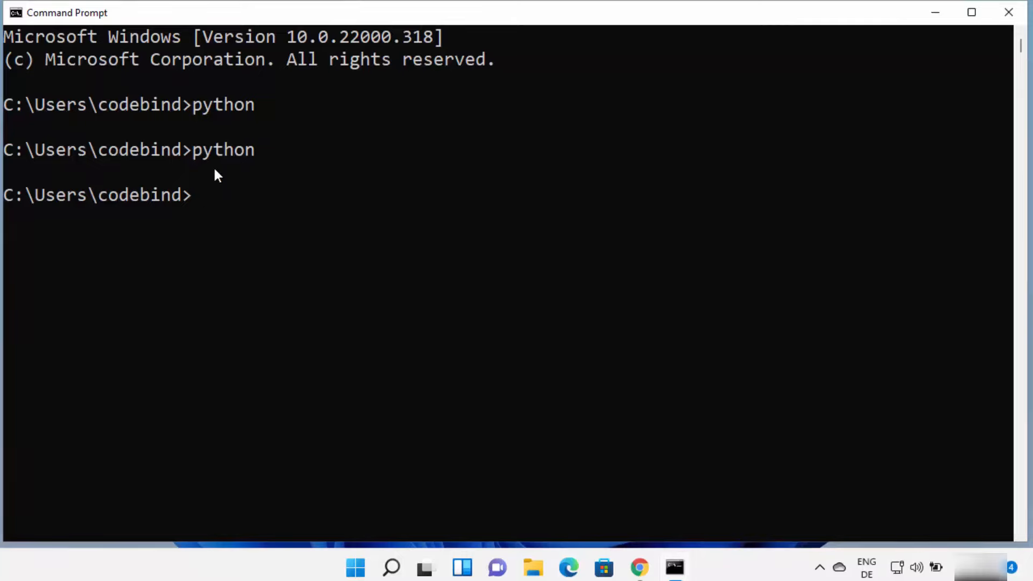
left_click(1007, 13)
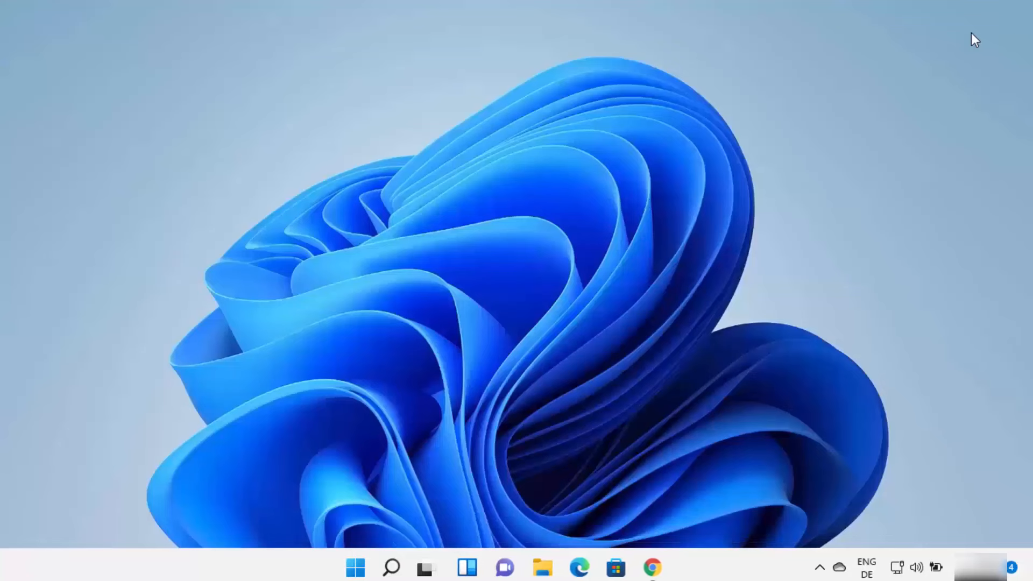
Switch to Chrome, open the Download Python page from the search results, and examine the table of active Python releases
left_click(655, 568)
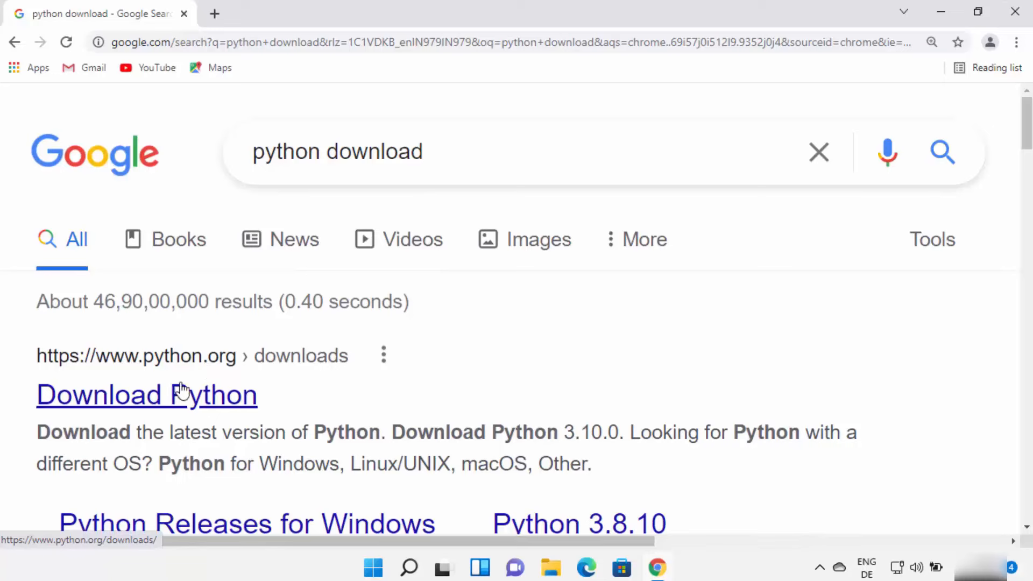
left_click(216, 400)
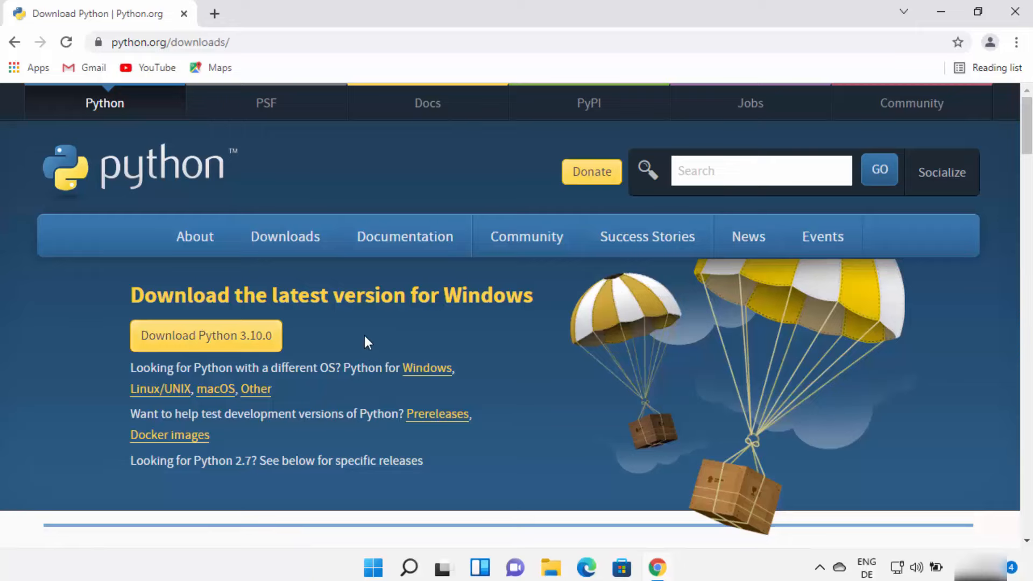
scroll(364, 336, "down", 3)
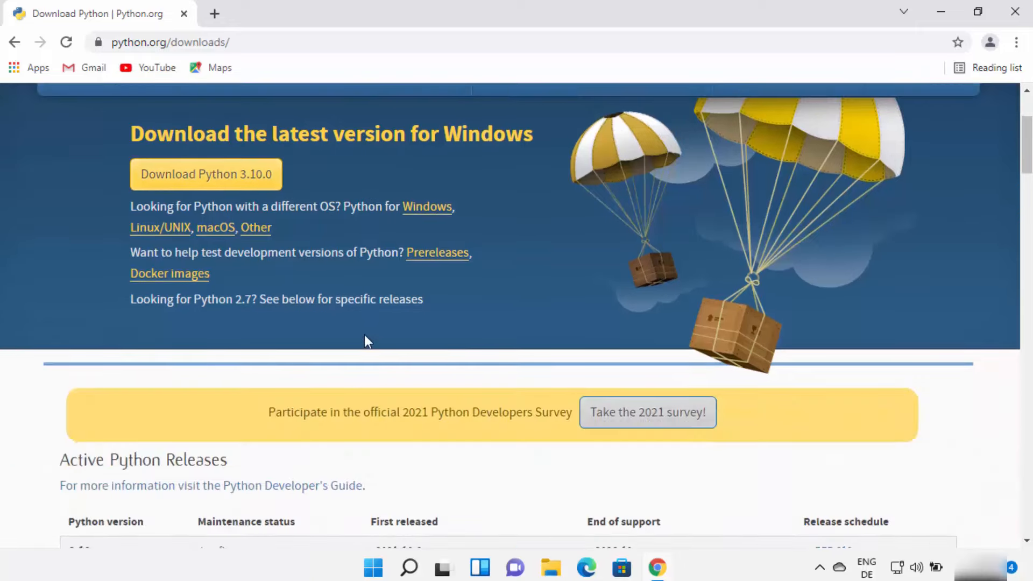
scroll(364, 334, "down", 1)
scroll(364, 337, "down", 1)
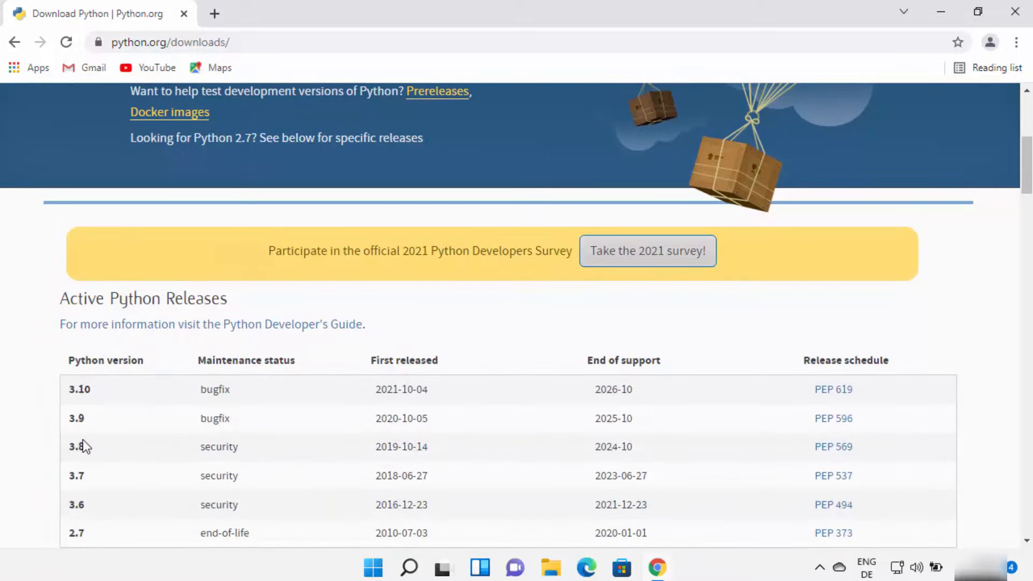
scroll(83, 447, "down", 1)
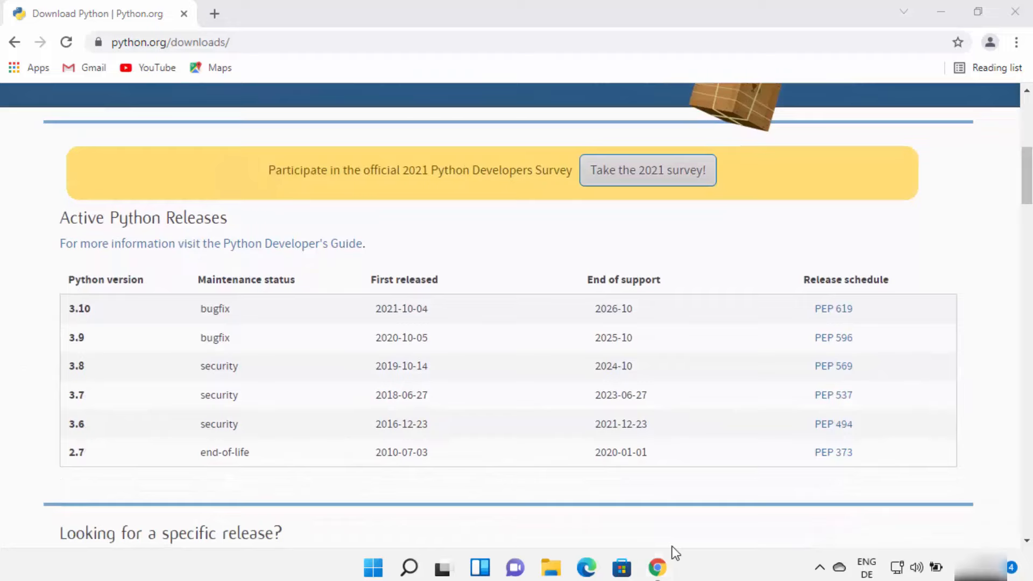
left_click(79, 336)
double_click(81, 309)
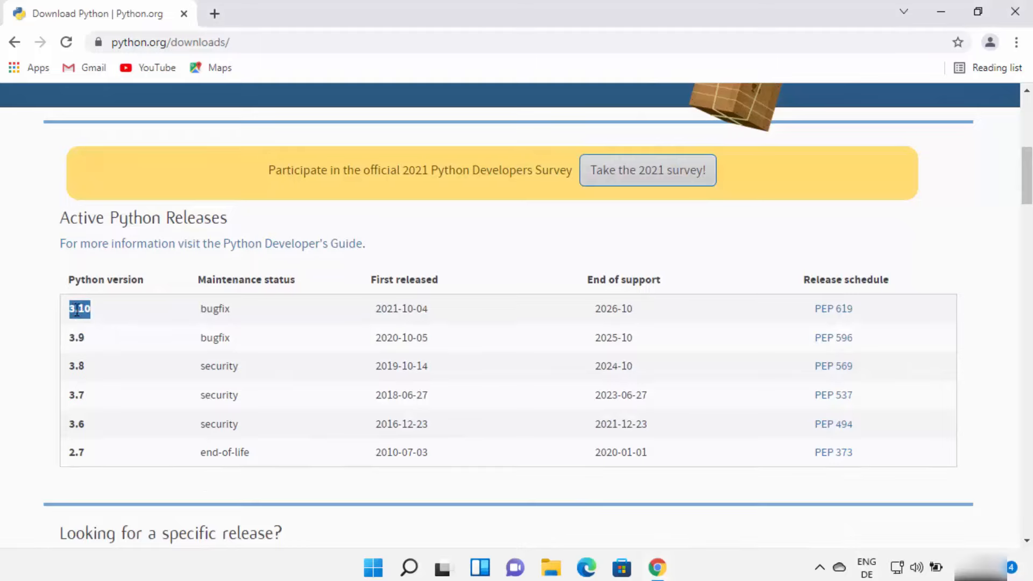
left_click(114, 300)
scroll(282, 373, "up", 7)
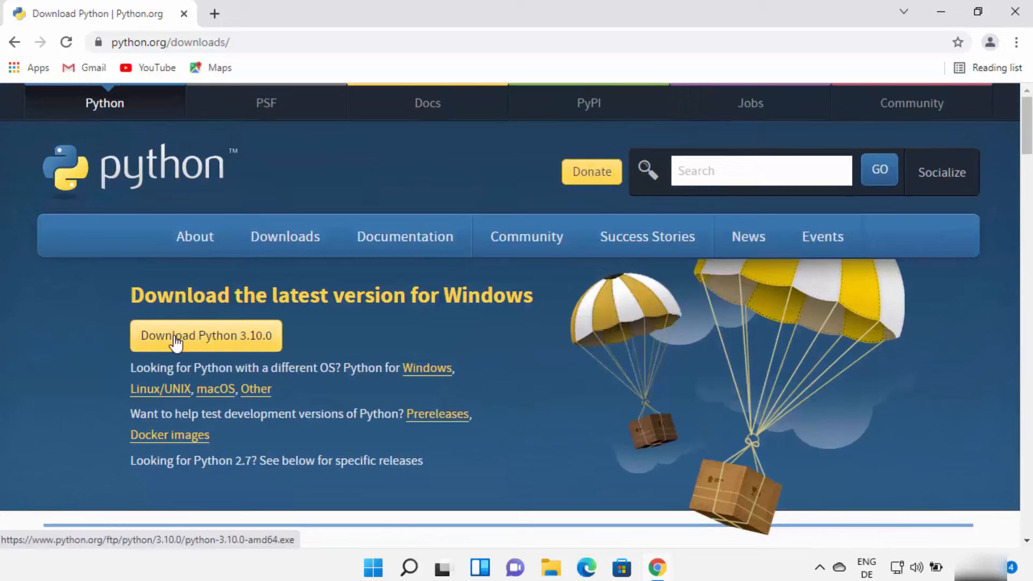
Download the Python 3.10.0 installer for Windows, launch it, and minimize the browser
left_click(210, 342)
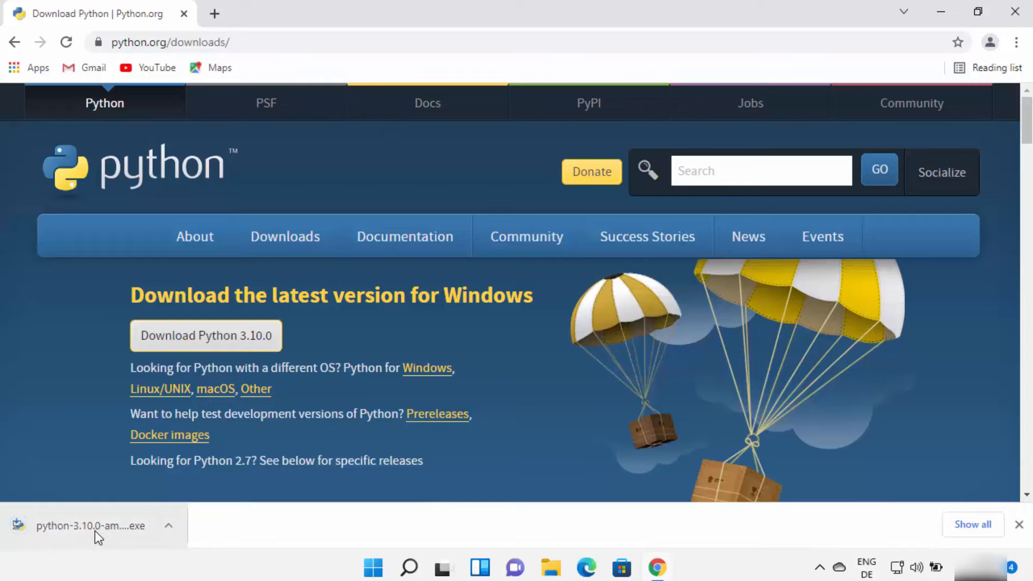
left_click(95, 530)
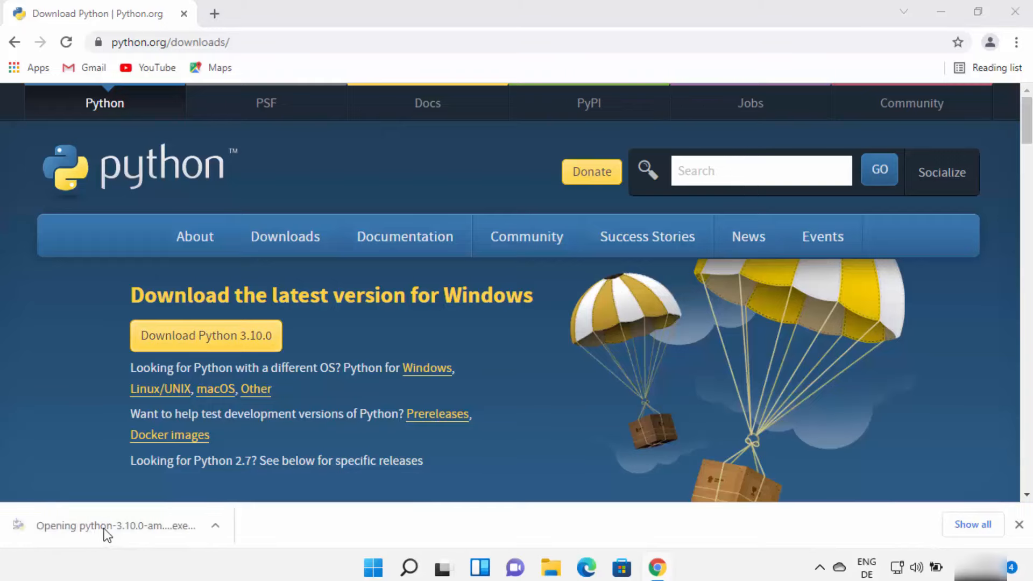
left_click(940, 15)
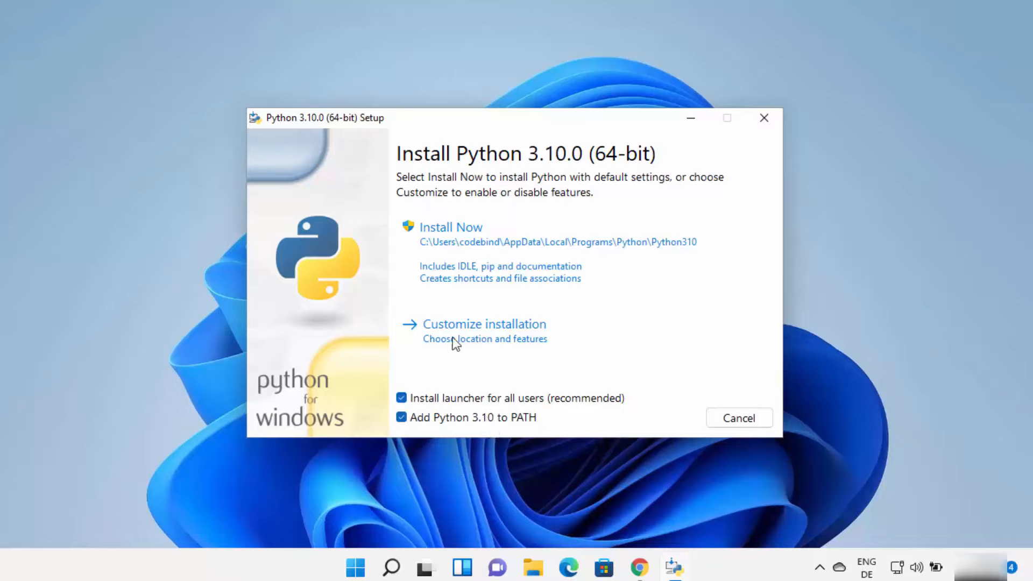
Customize the installation with all optional features, enabling Install for all users, Download debugging symbols and Download debug binaries
left_click(482, 339)
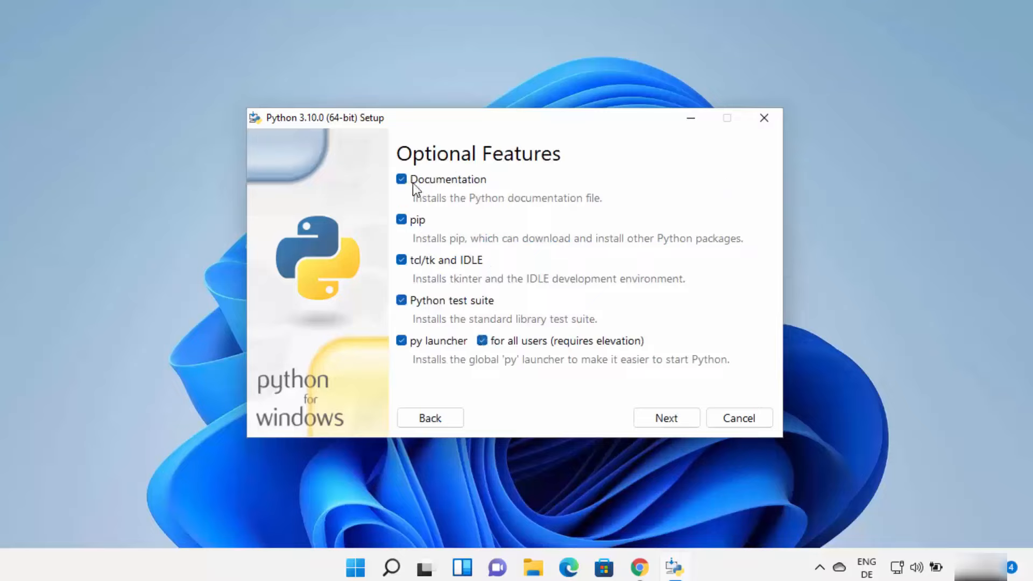
left_click(661, 418)
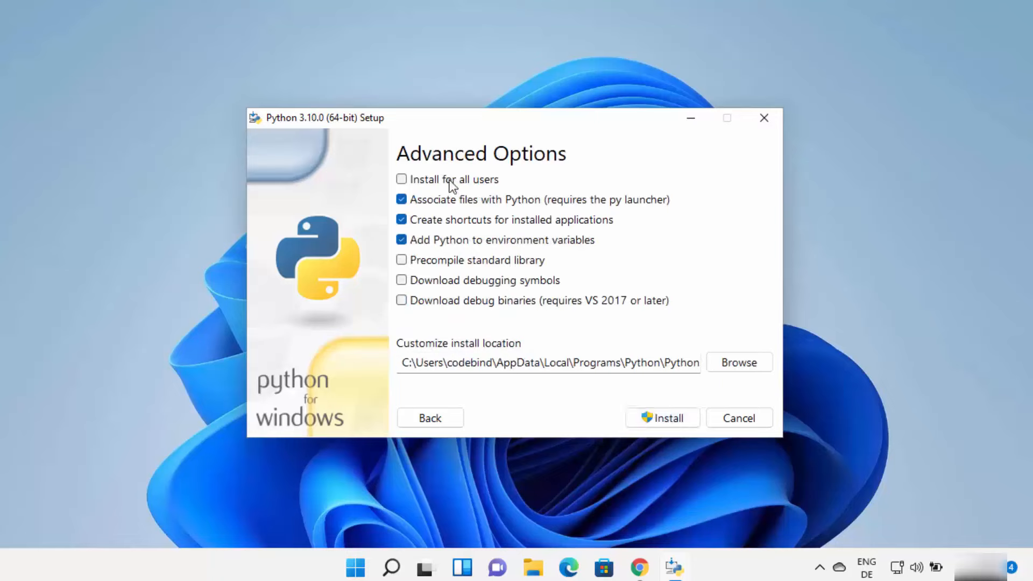
left_click(405, 179)
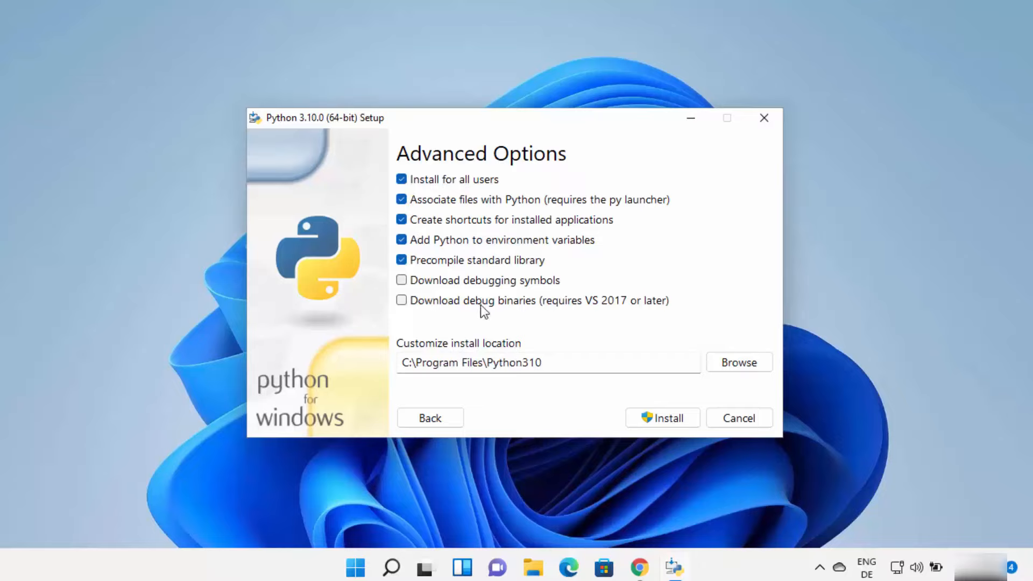
left_click(403, 282)
left_click(404, 300)
Change the install location to C:\Python310
left_click_drag(483, 362, 418, 362)
key("BackSpace")
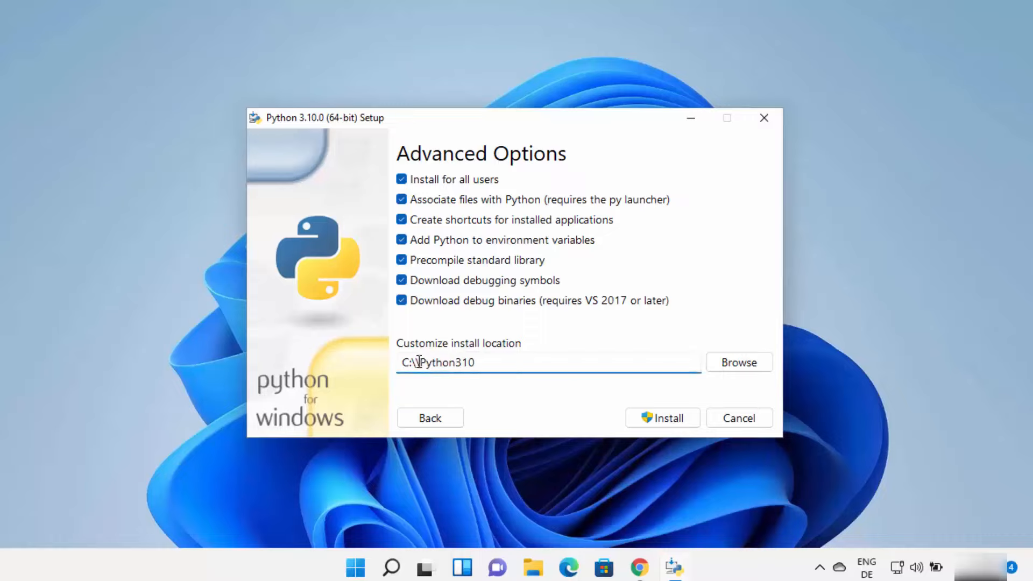
key("BackSpace")
left_click_drag(419, 364, 476, 364)
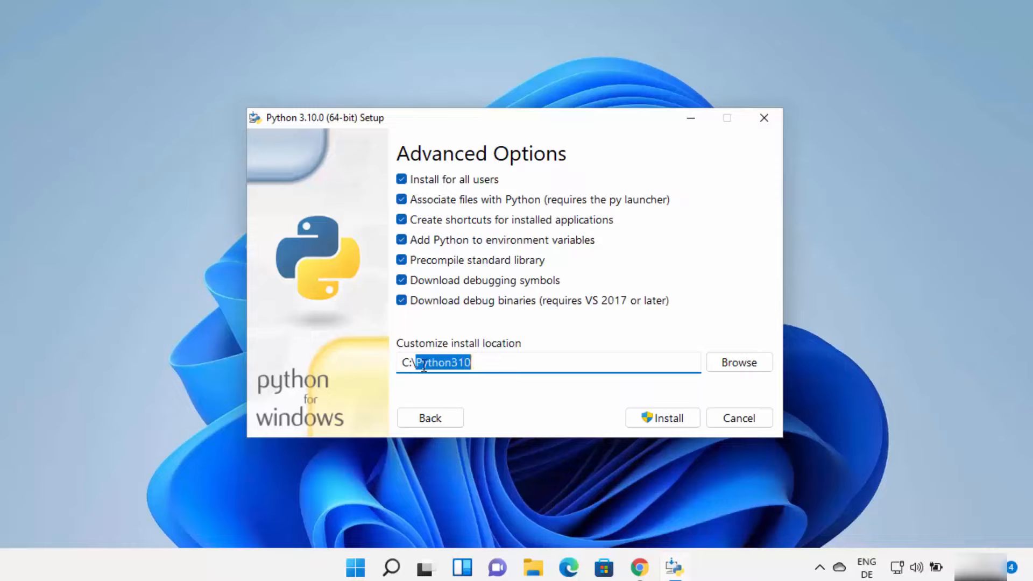
left_click(452, 365)
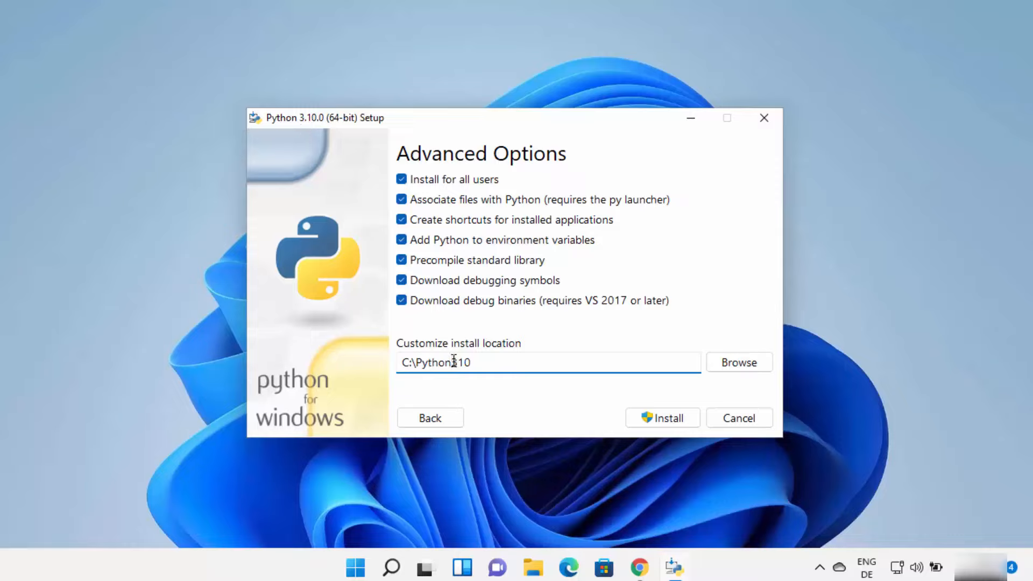
left_click_drag(472, 362, 459, 362)
left_click(460, 362)
Install Python, allow the installer to make changes to the device, and close the setup once it finishes
left_click(662, 418)
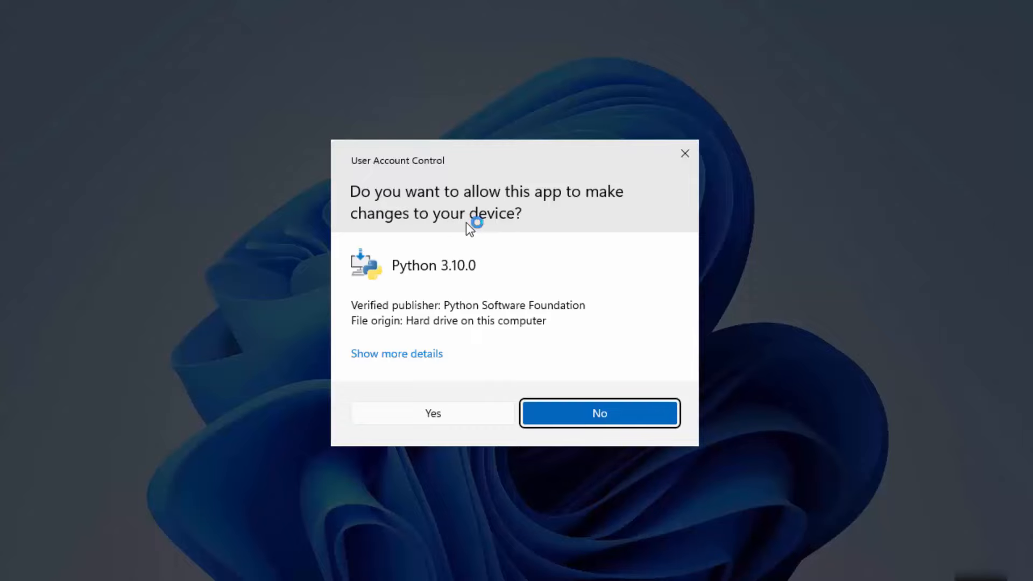
left_click(427, 419)
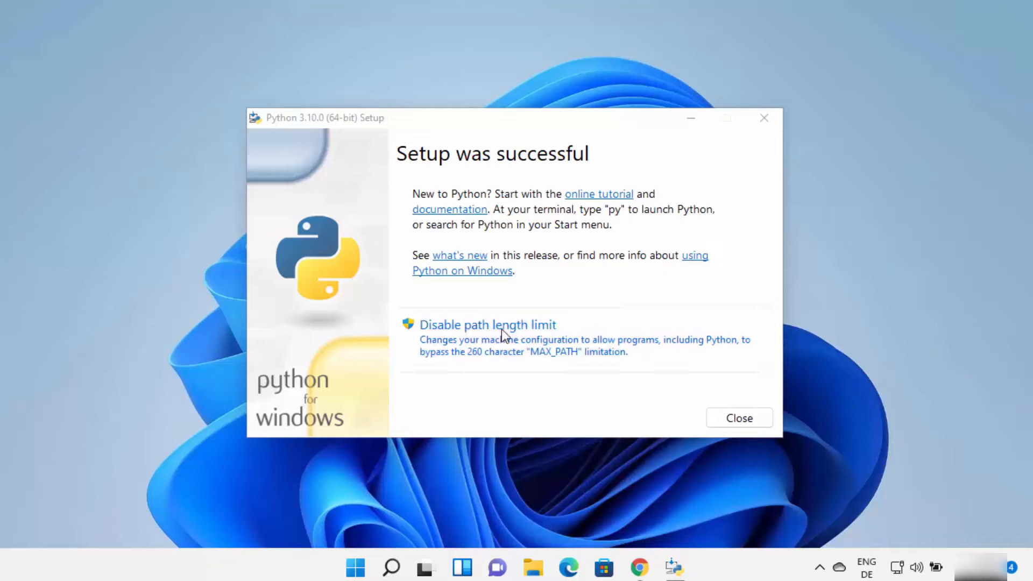
left_click(414, 332)
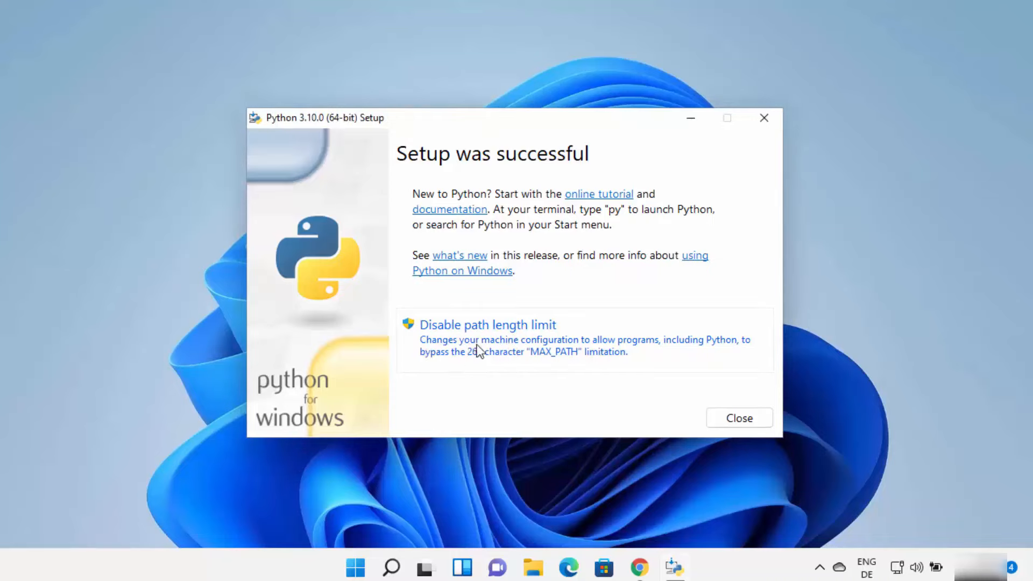
left_click(718, 418)
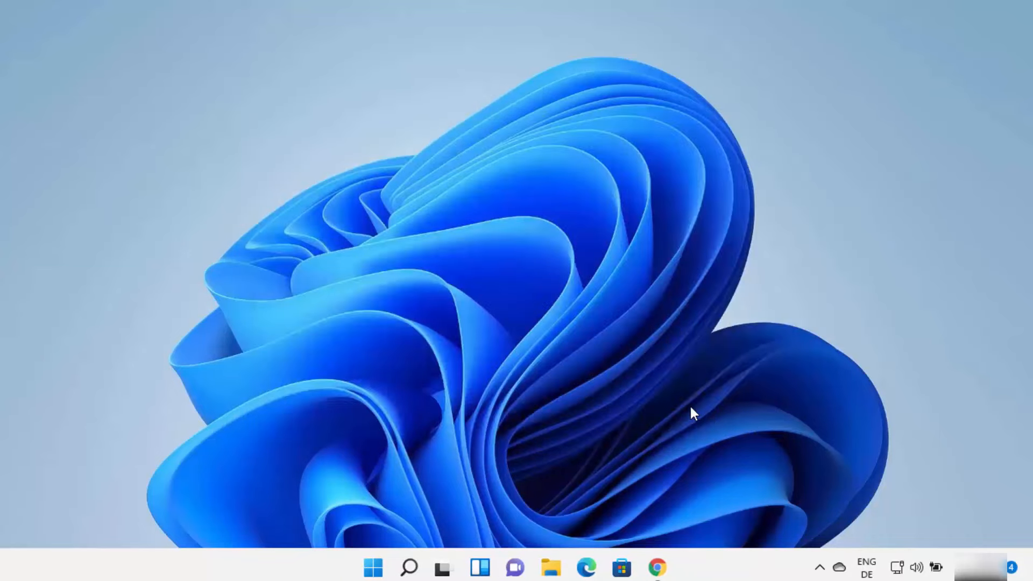
Find Command Prompt with a Windows search for cmd and open it
key("super")
left_click(831, 354)
left_click(413, 570)
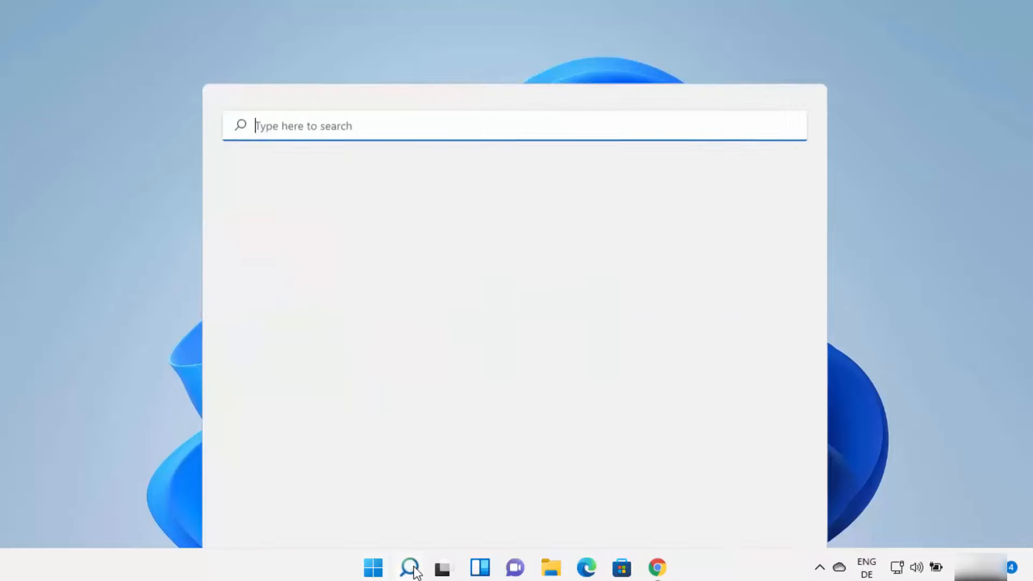
type("cmd")
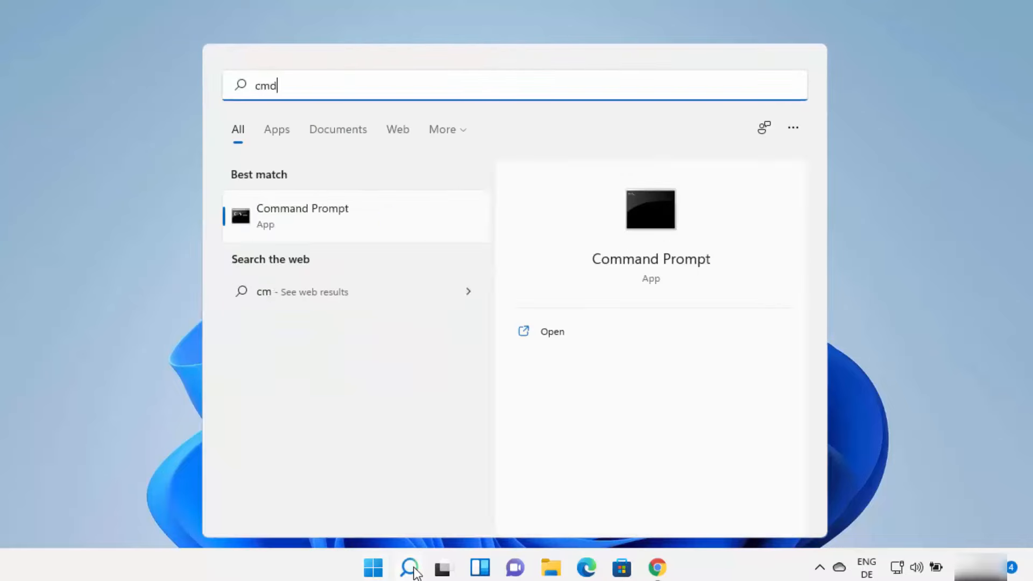
left_click(385, 216)
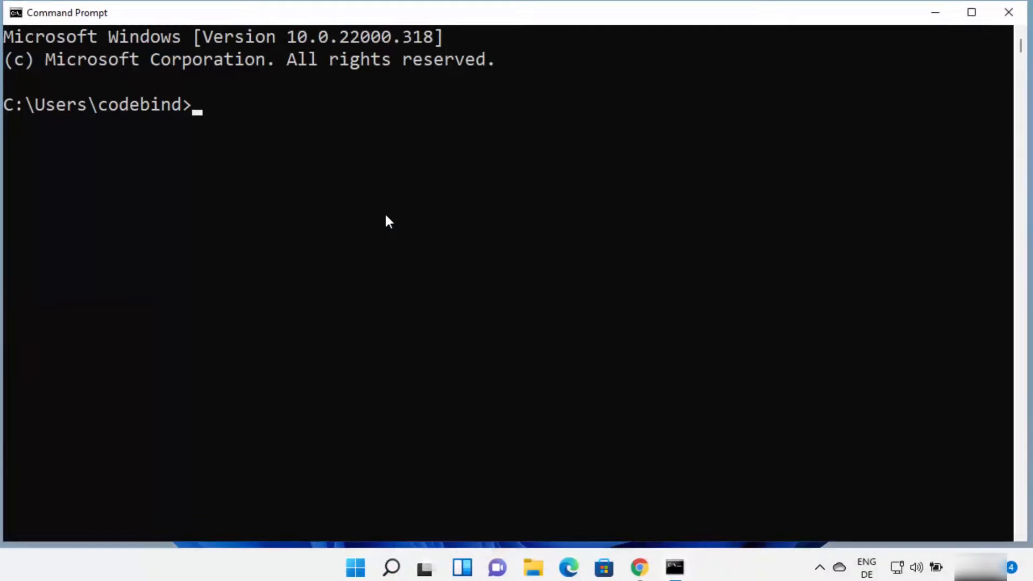
Check the installed Python version by running python --version, and highlight the output line
type("python -")
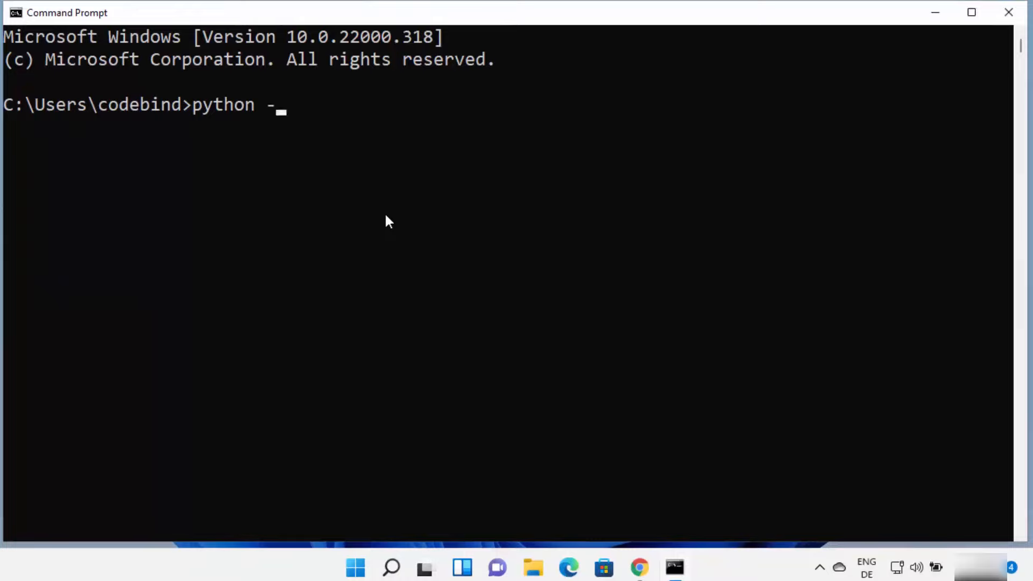
type("-version")
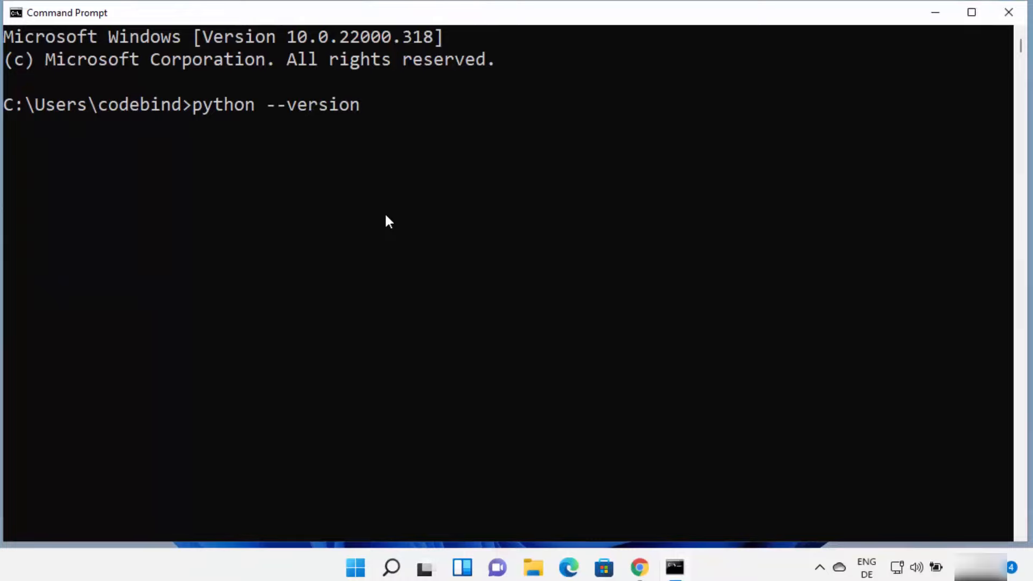
key("Return")
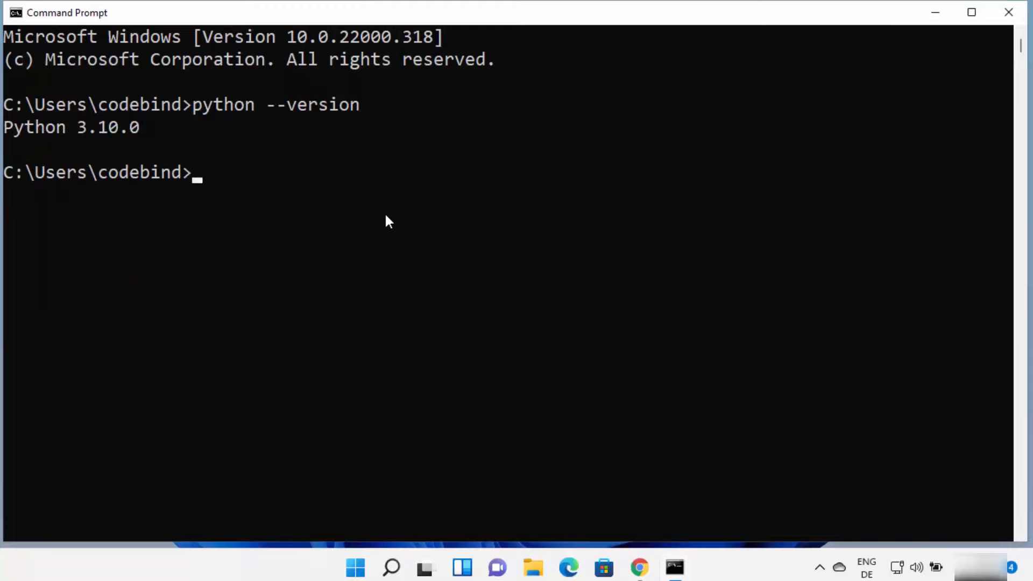
left_click(139, 125)
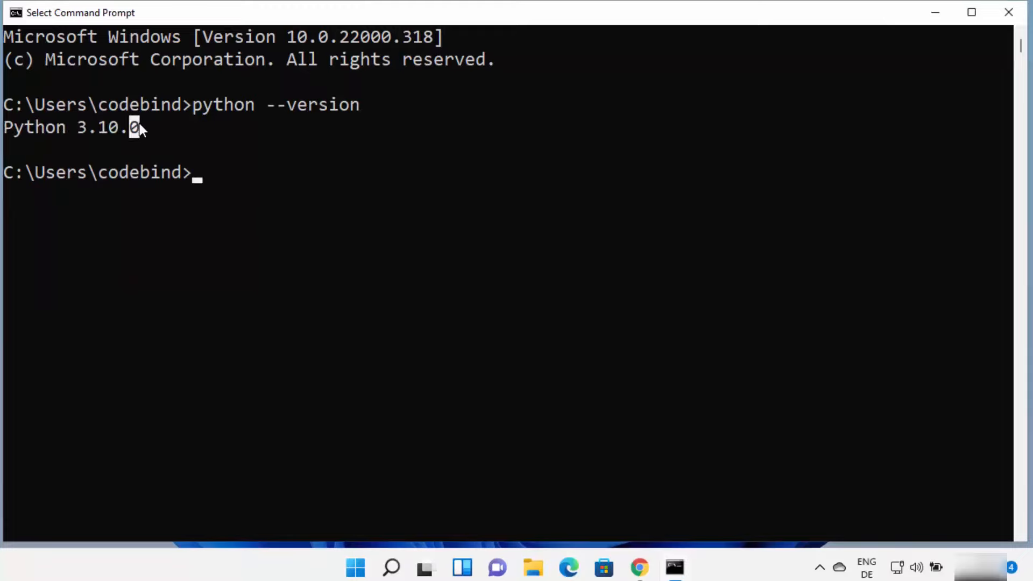
left_click_drag(48, 131, 4, 129)
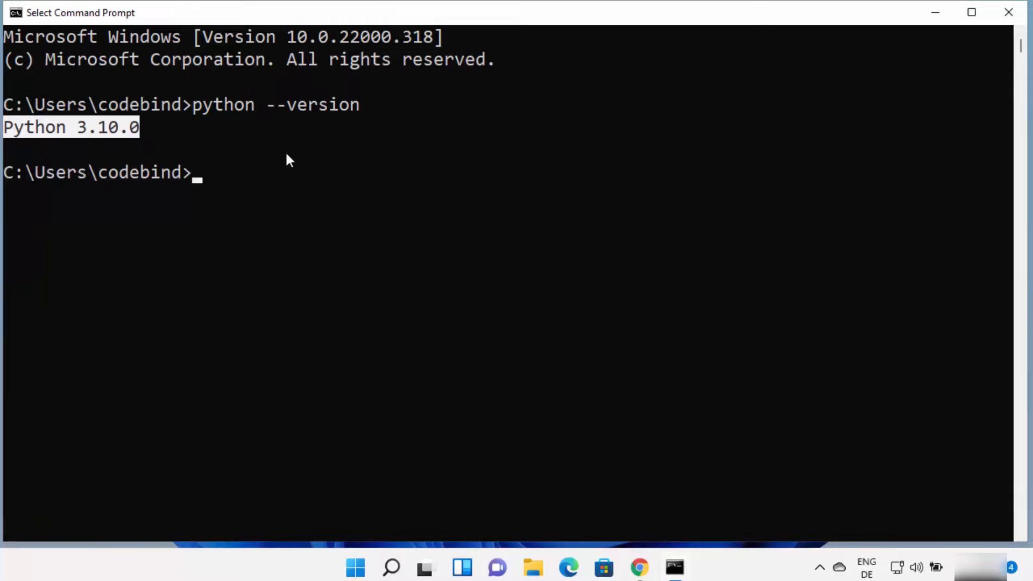
Check the installed pip version by running pip --version, and highlight the pip and Python version numbers in the output
left_click(250, 191)
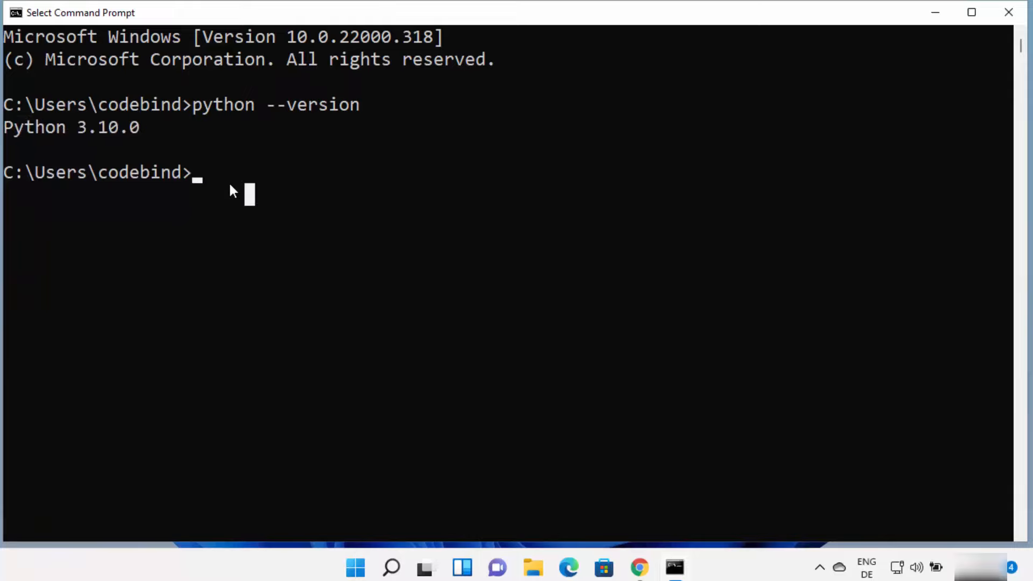
type("pip")
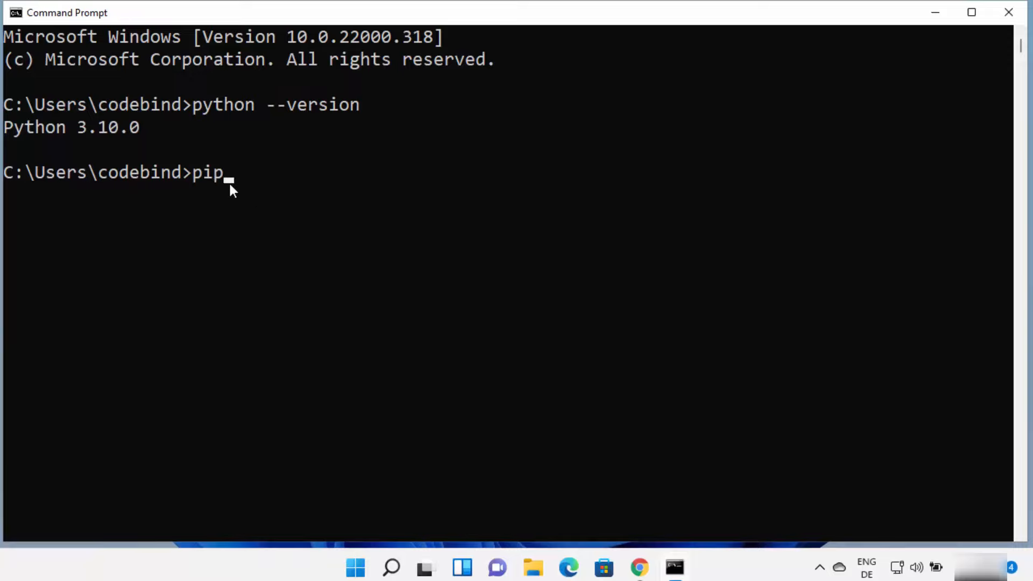
type(" --version")
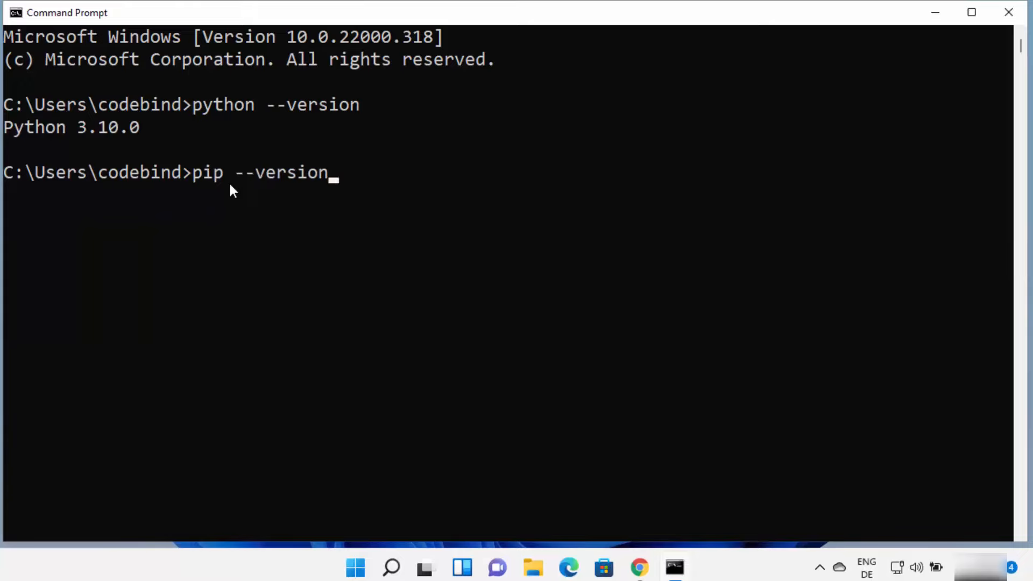
key("Return")
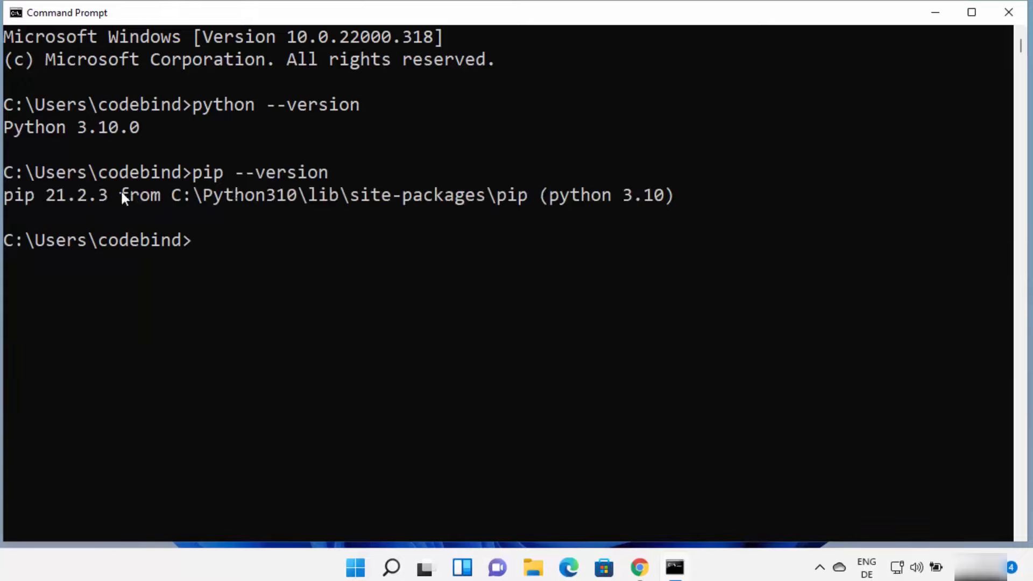
left_click_drag(10, 197, 53, 196)
left_click(114, 198)
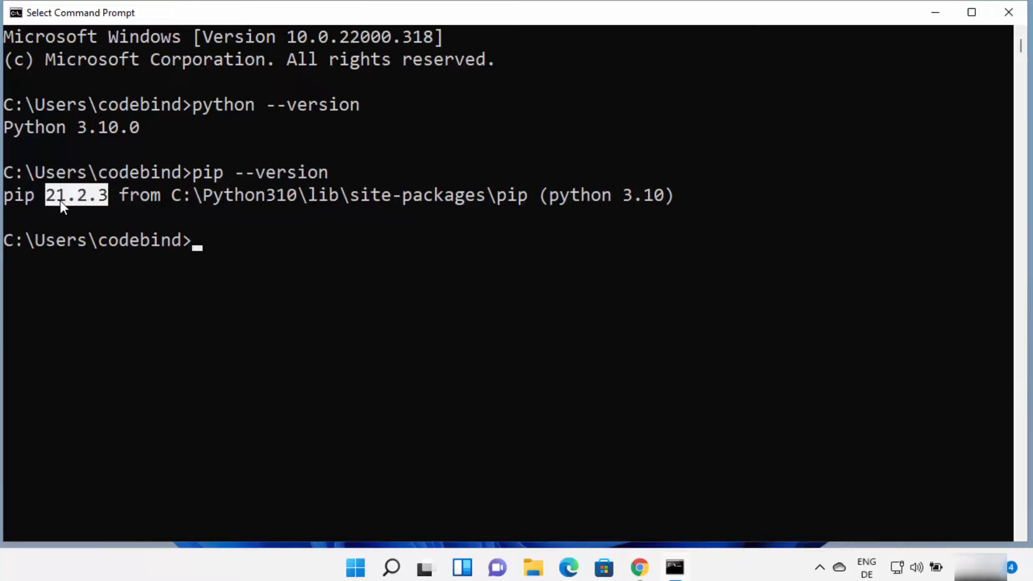
double_click(548, 200)
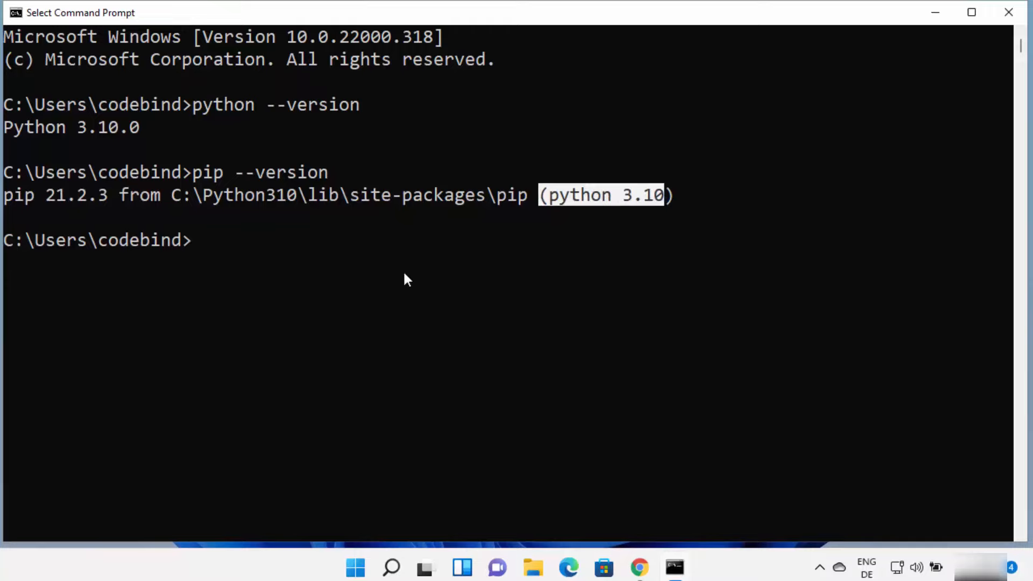
Start the interactive Python interpreter with the python command
left_click(282, 260)
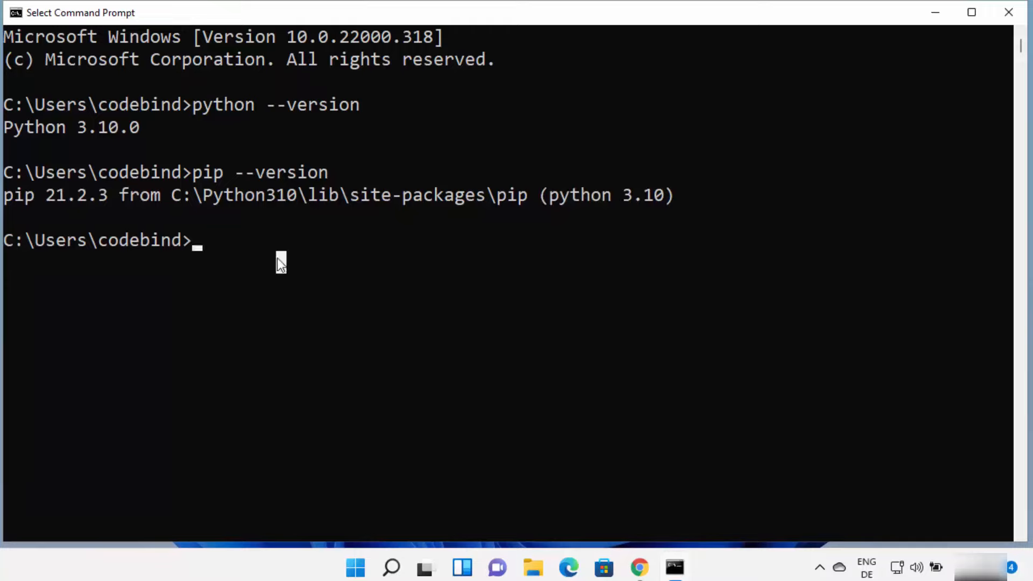
type("python")
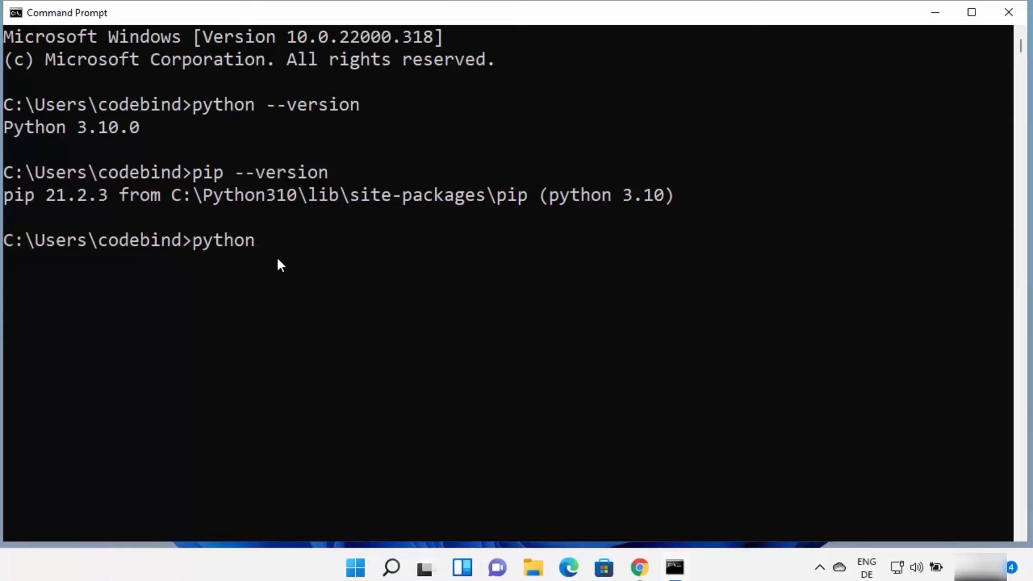
key("Return")
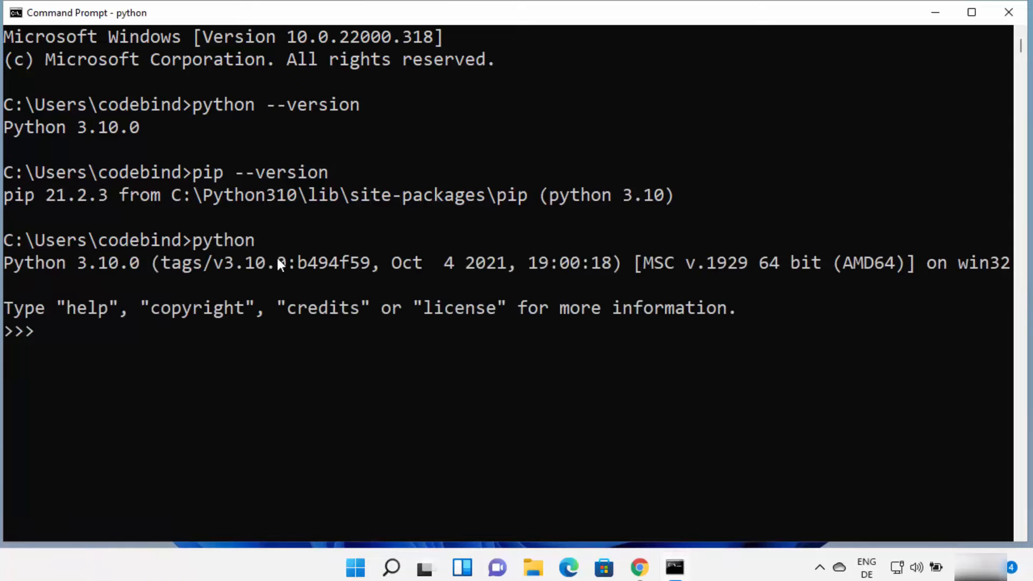
Evaluate 5+5 in the Python interpreter and highlight the entered expression
left_click(724, 399)
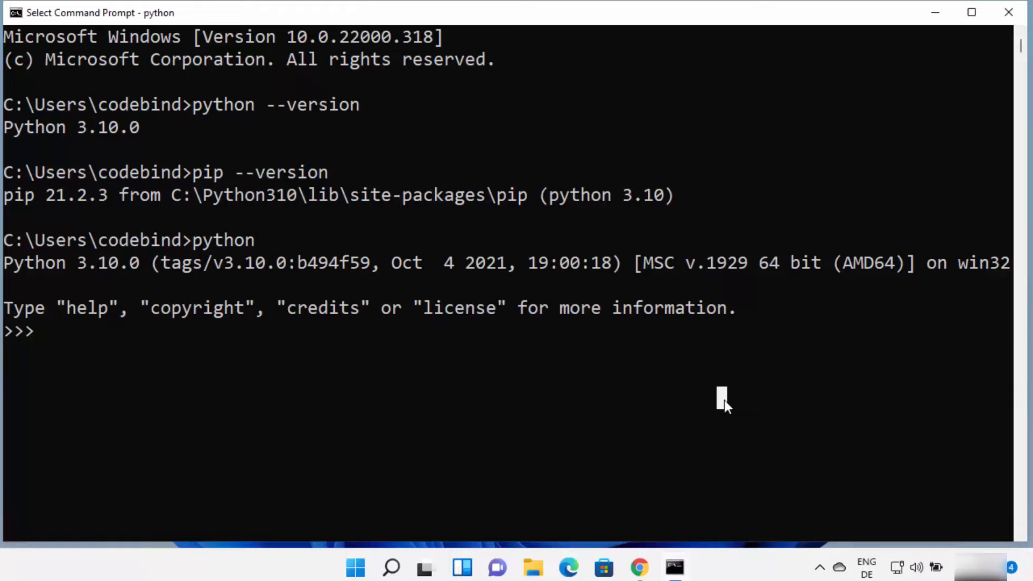
left_click(312, 398)
left_click(57, 337)
type("5+5")
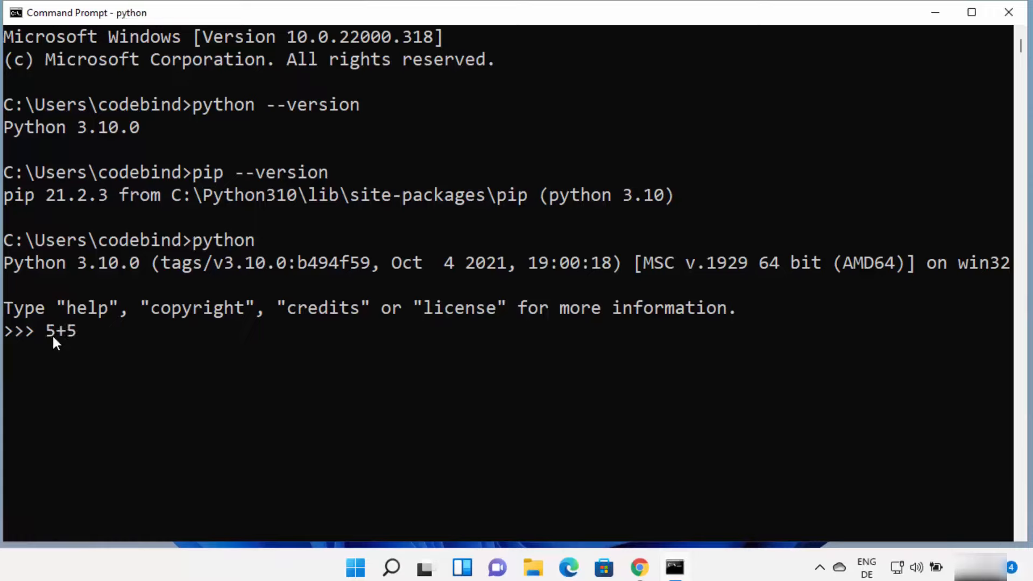
key("Return")
left_click_drag(40, 328, 78, 333)
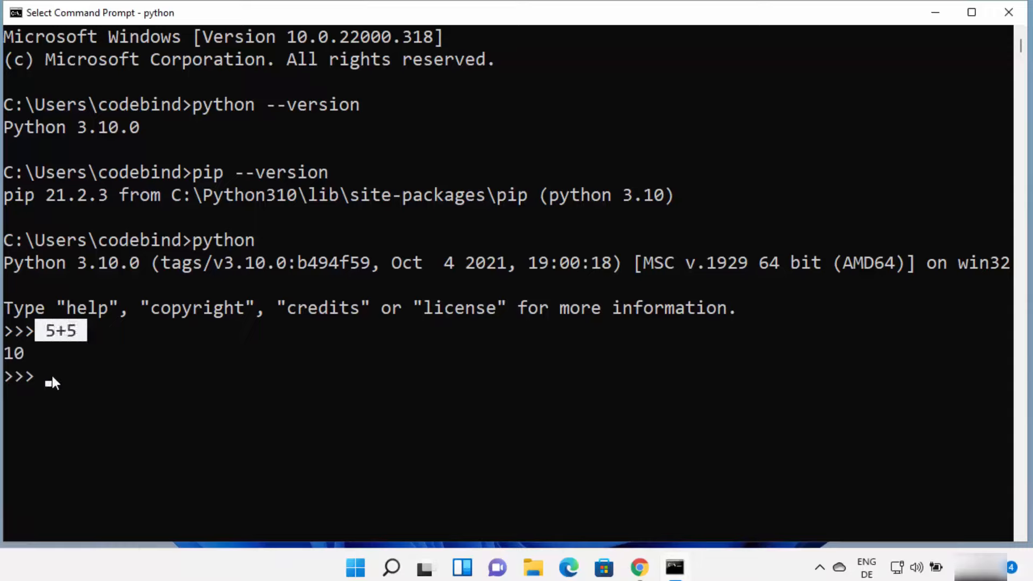
Clear the highlight and run print("Hello World") in the Python interpreter
key("ctrl+c")
type("prin")
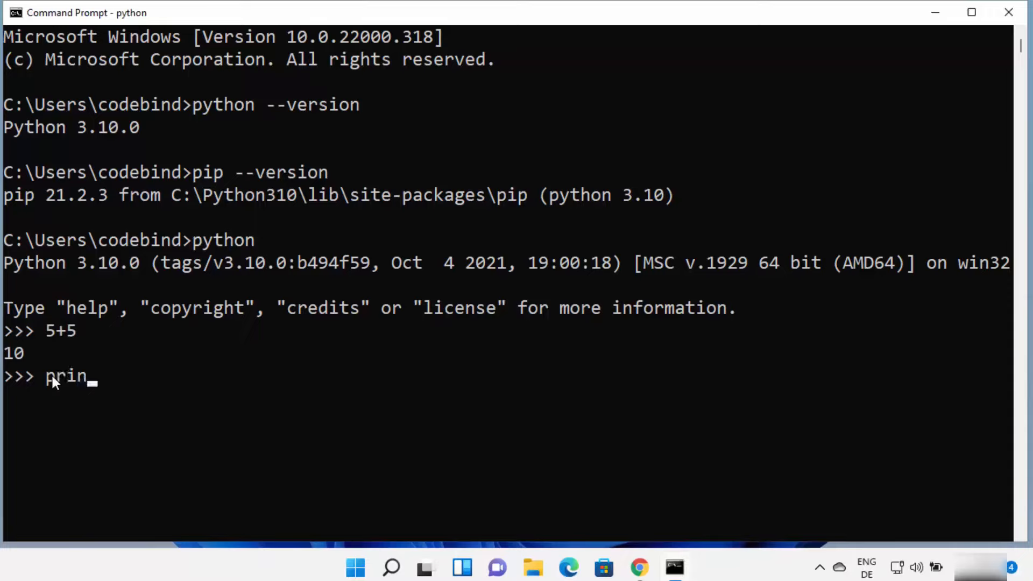
type("t(\"Hello")
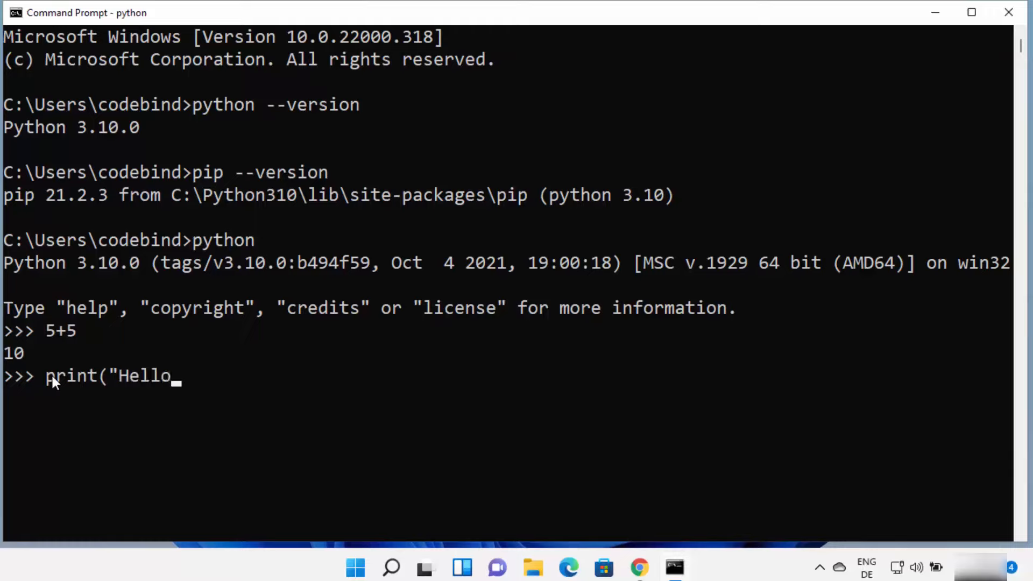
type(" World")
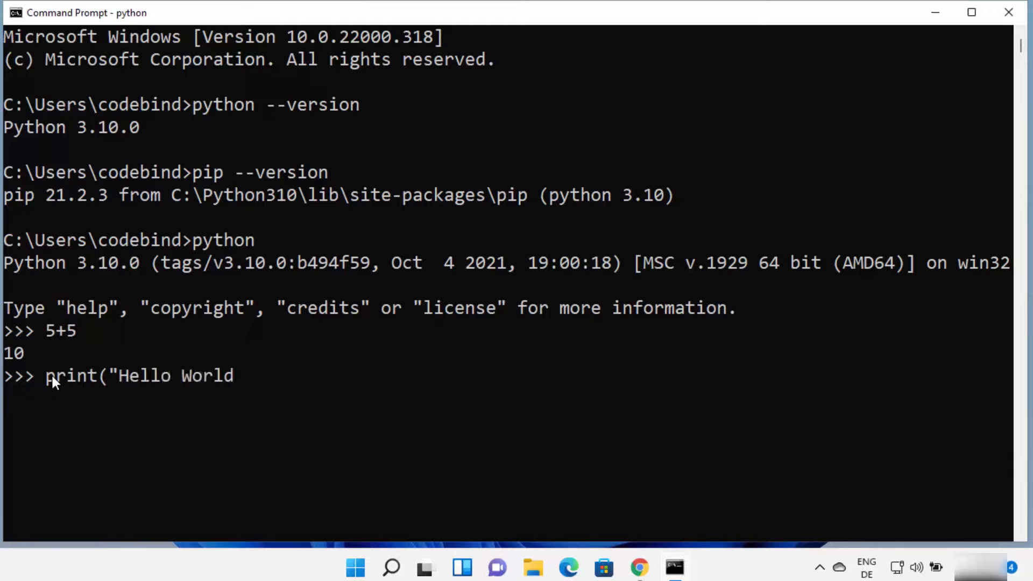
type("\")")
key("Return")
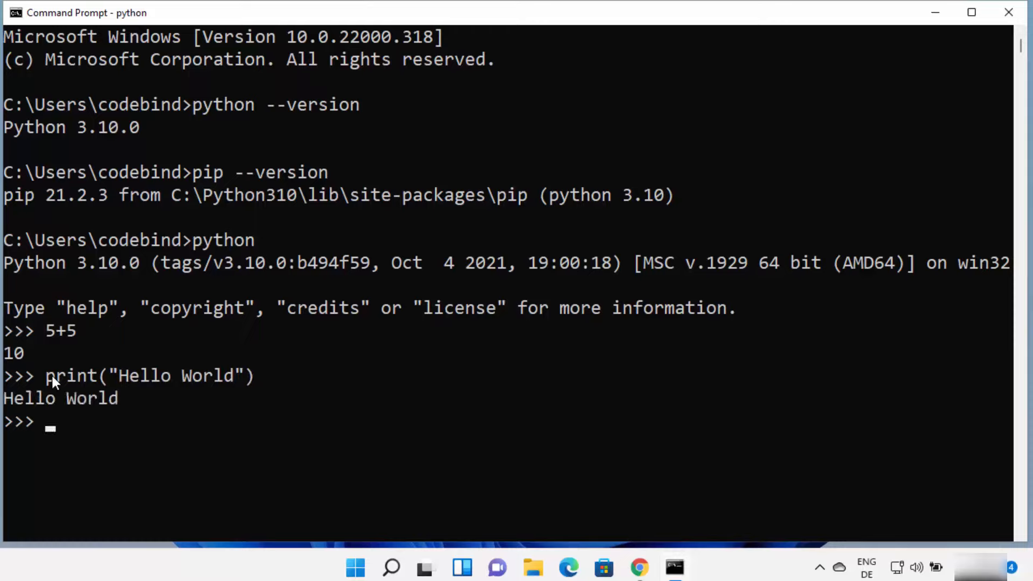
Review the executed commands, highlighting the Python version output and the python --version command
left_click(127, 400)
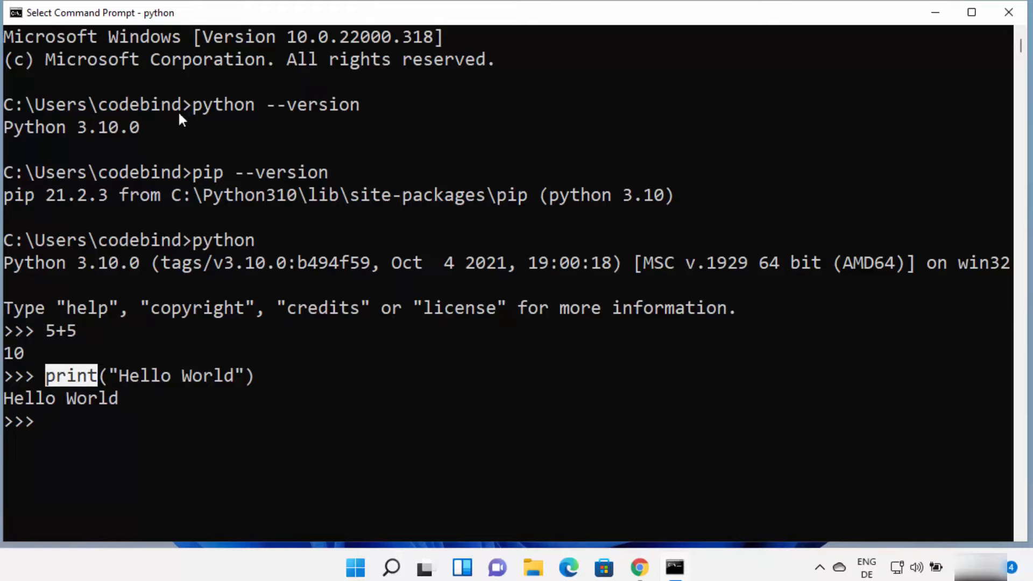
left_click_drag(132, 127, 6, 127)
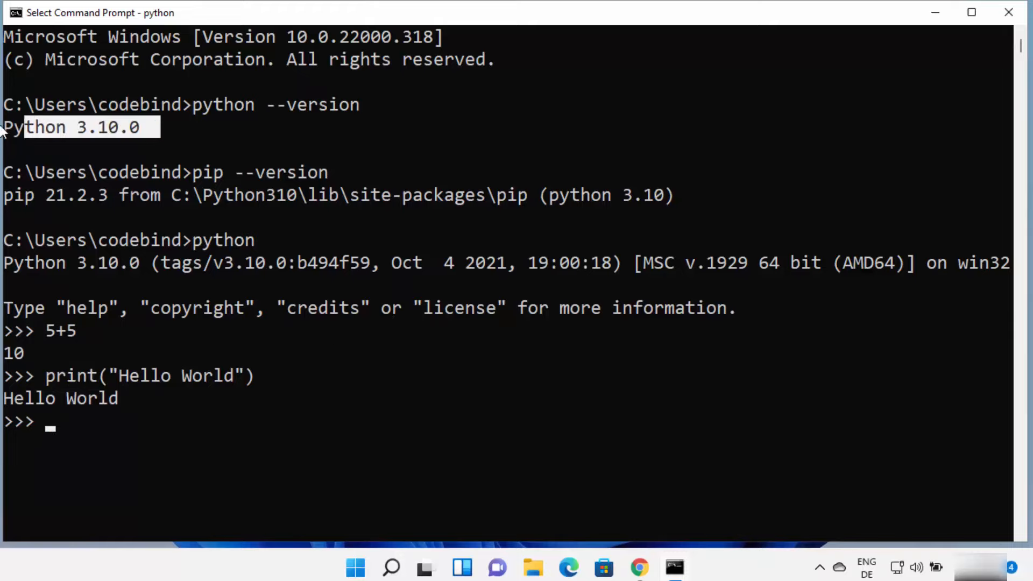
left_click(196, 106)
left_click_drag(253, 104, 344, 103)
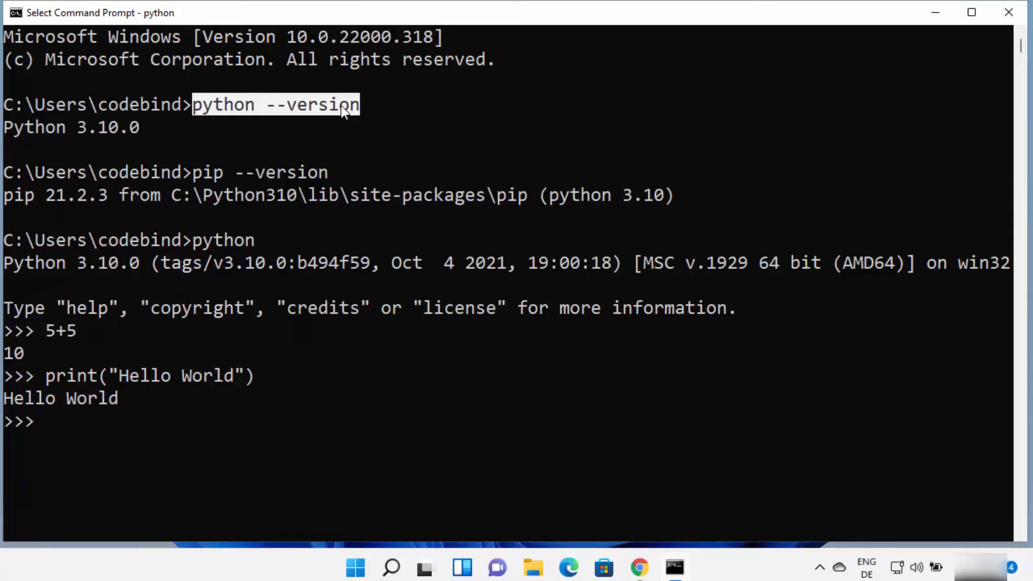
Close Command Prompt and open the Python310 installation folder on Local Disk (C:) in File Explorer
left_click(1009, 21)
left_click(872, 80)
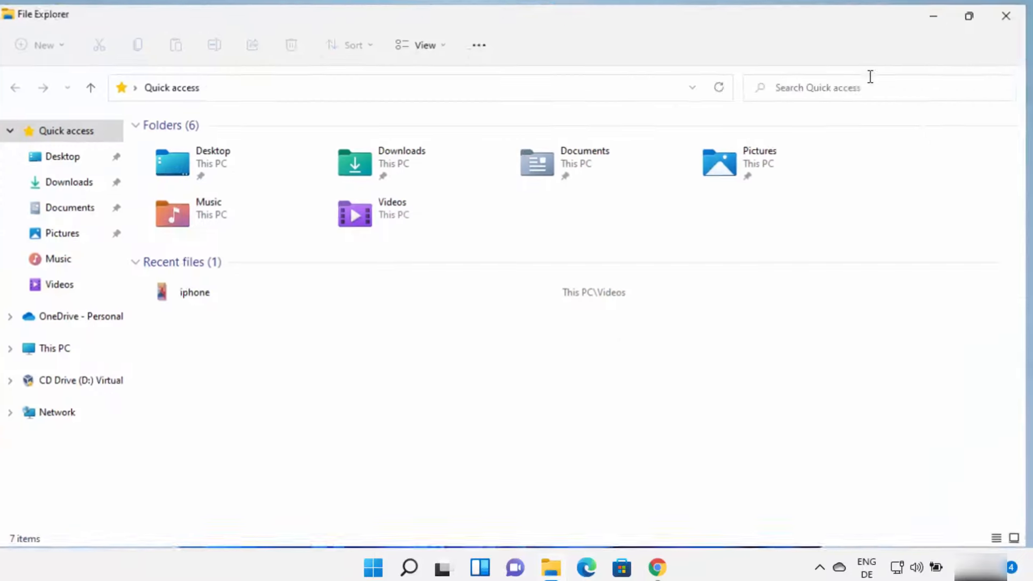
left_click(76, 348)
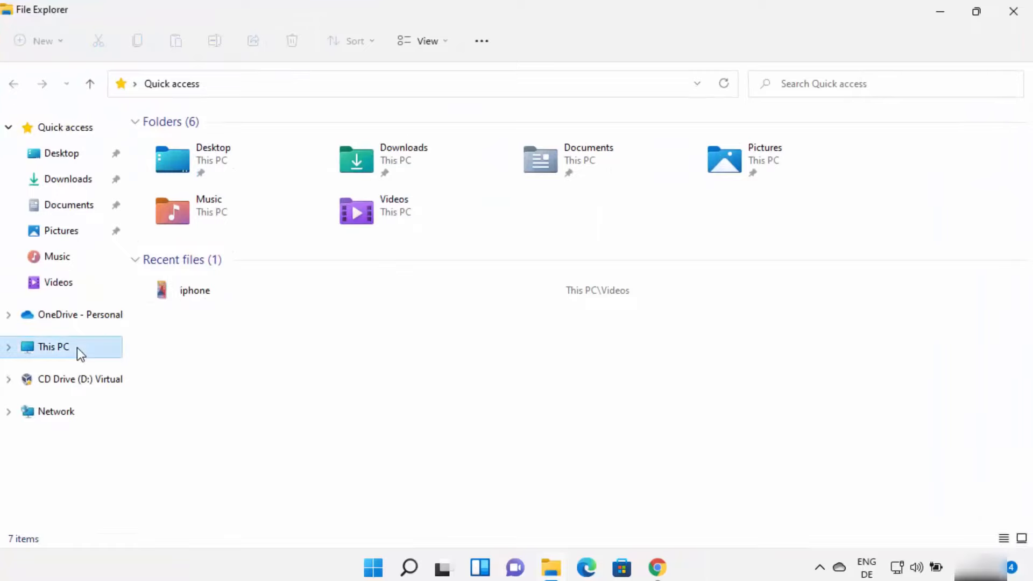
double_click(222, 260)
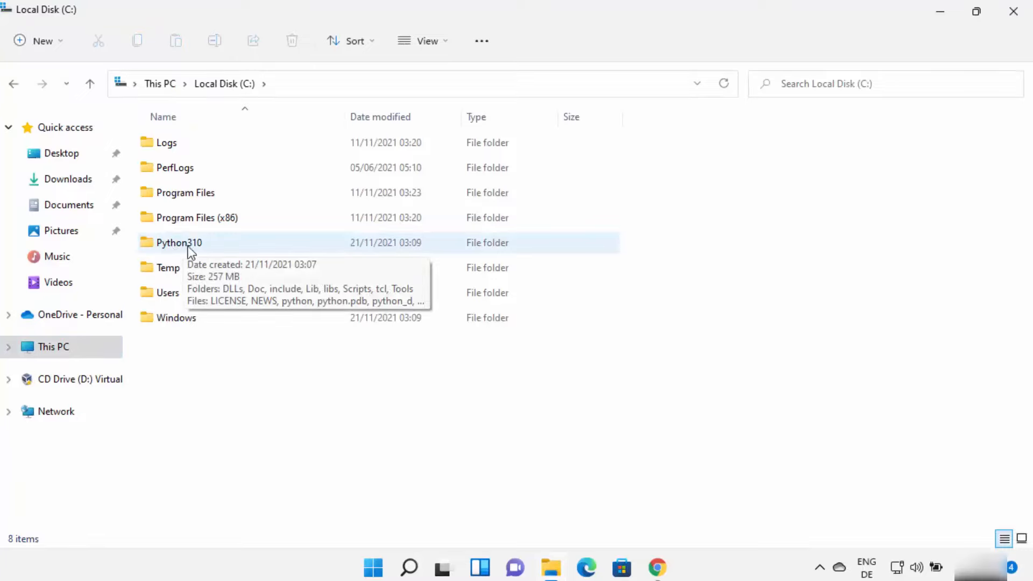
double_click(188, 246)
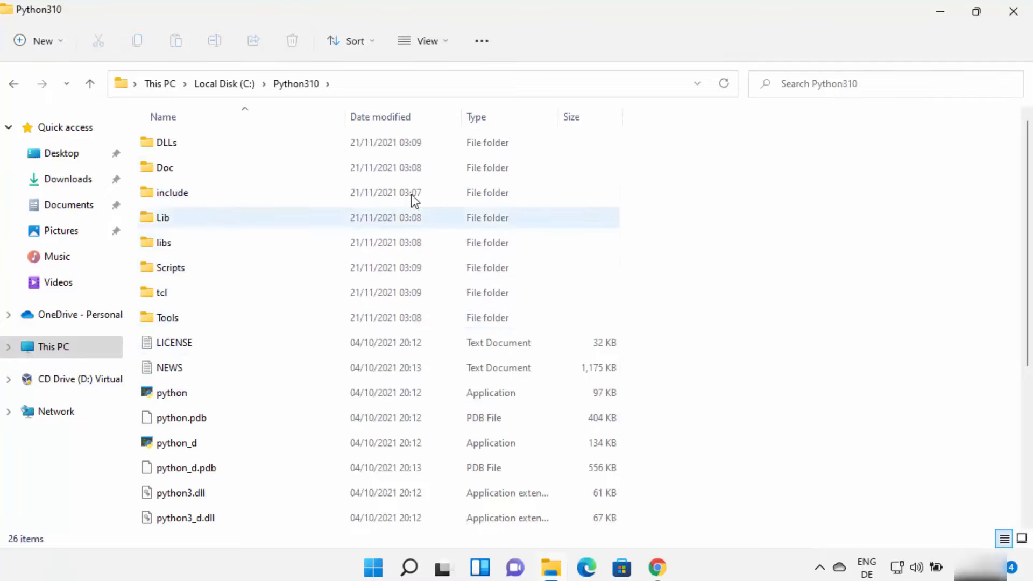
Minimize the folder window, search Windows for edit env, and open the environment variables editor for the account
left_click(940, 14)
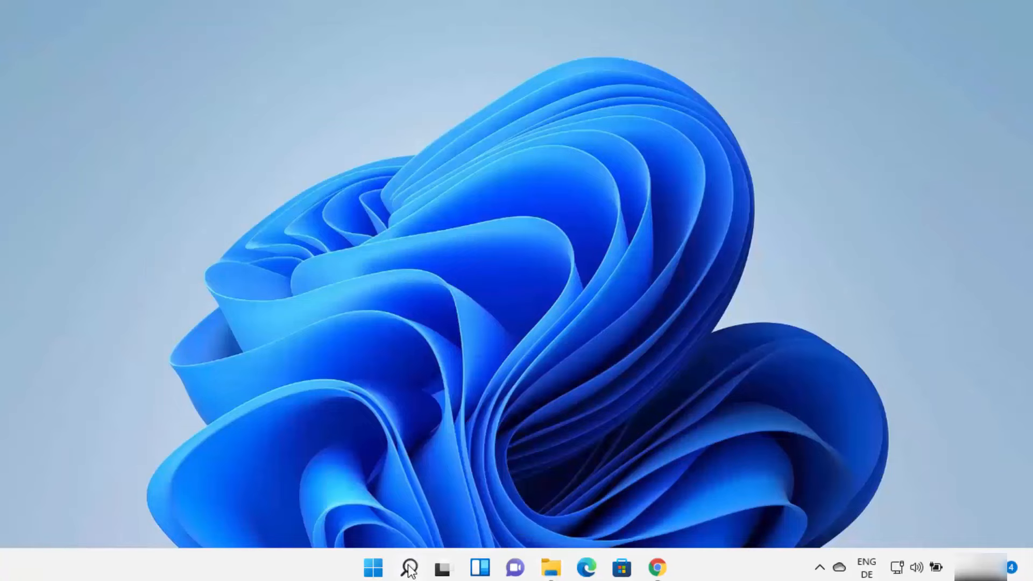
mouse_move(409, 569)
left_click(411, 566)
type("edit ")
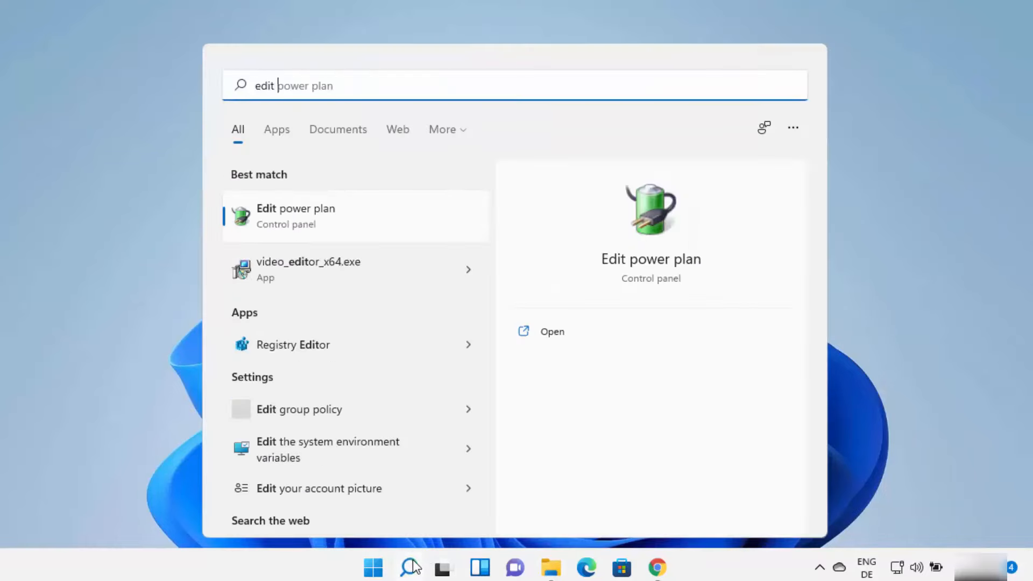
type("enc")
key("BackSpace")
type("v")
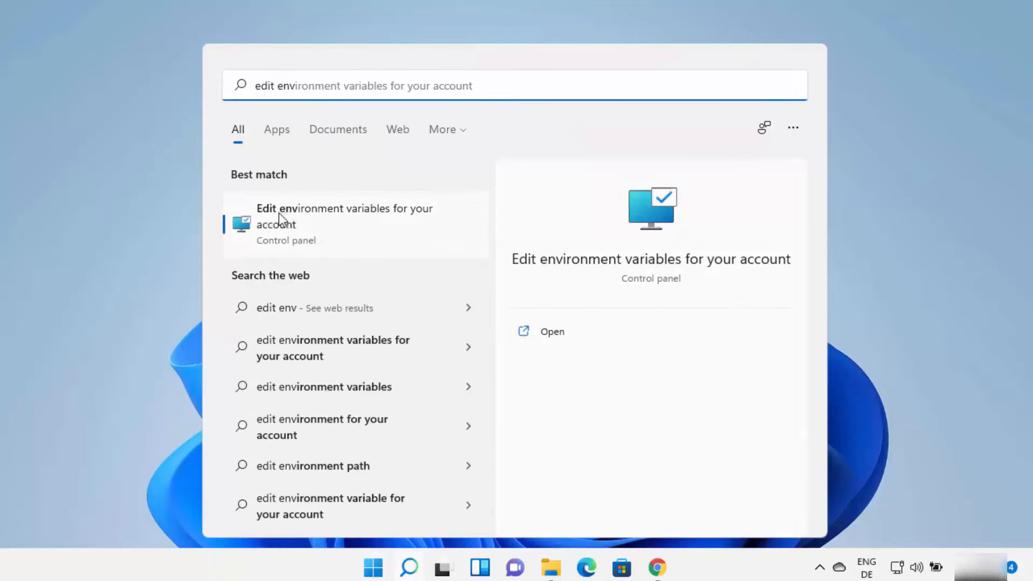
left_click(328, 224)
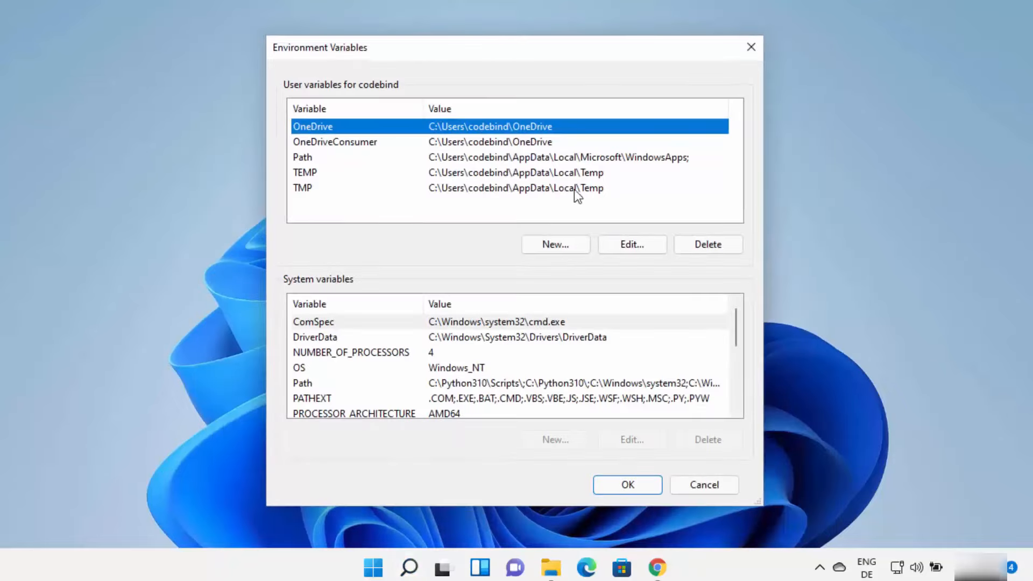
Find Control Panel with a Windows search for contr and open it
key("super+s")
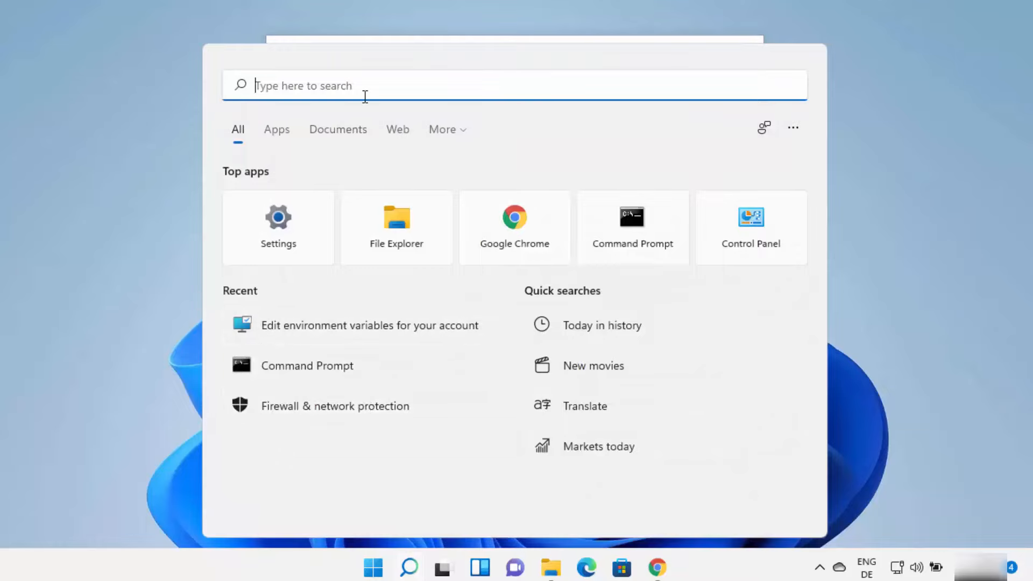
type("contr")
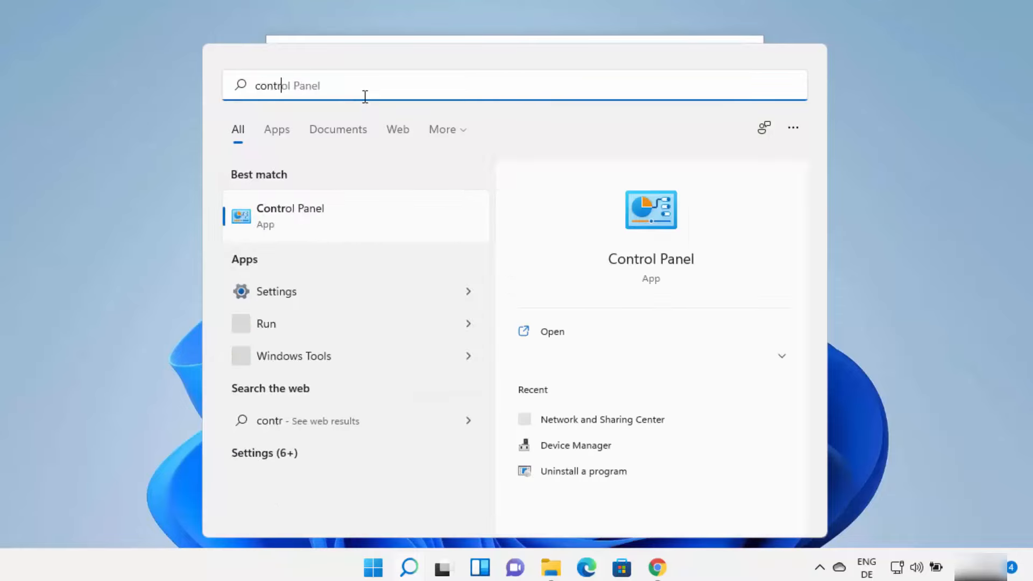
left_click(341, 215)
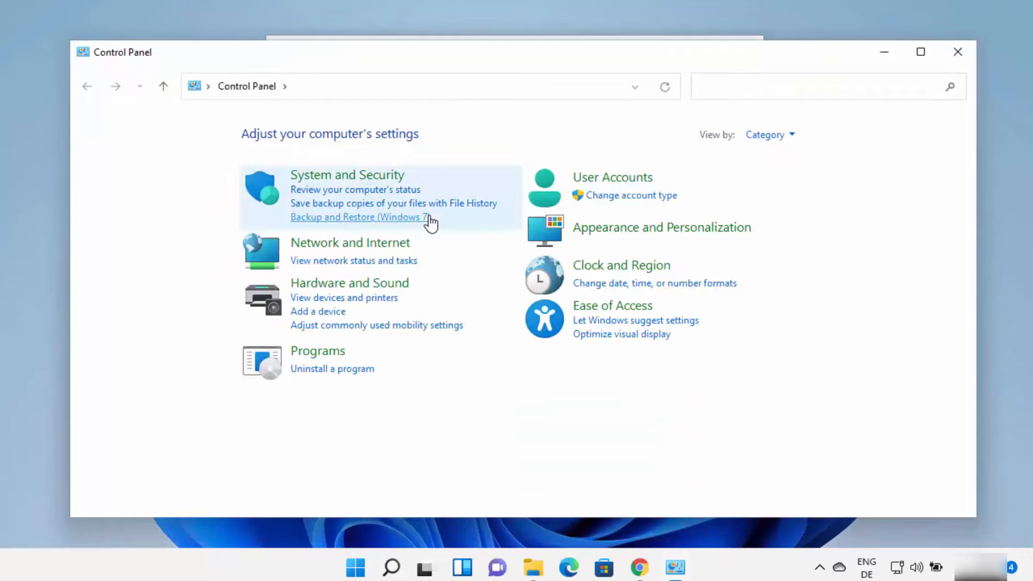
Open the advanced system settings through the System entry of System and Security, and move the System Properties dialog toward the middle
left_click(781, 137)
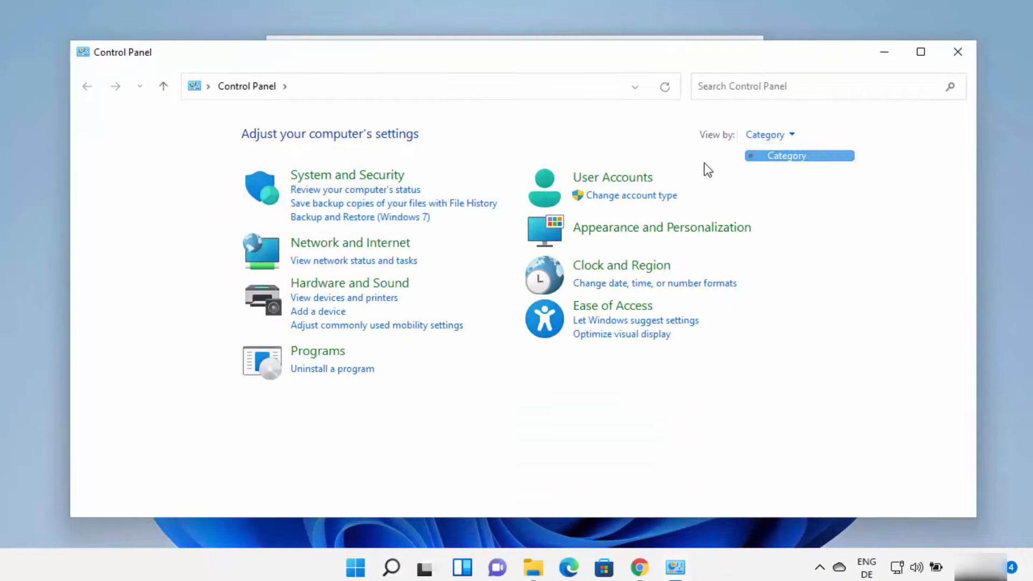
left_click(380, 180)
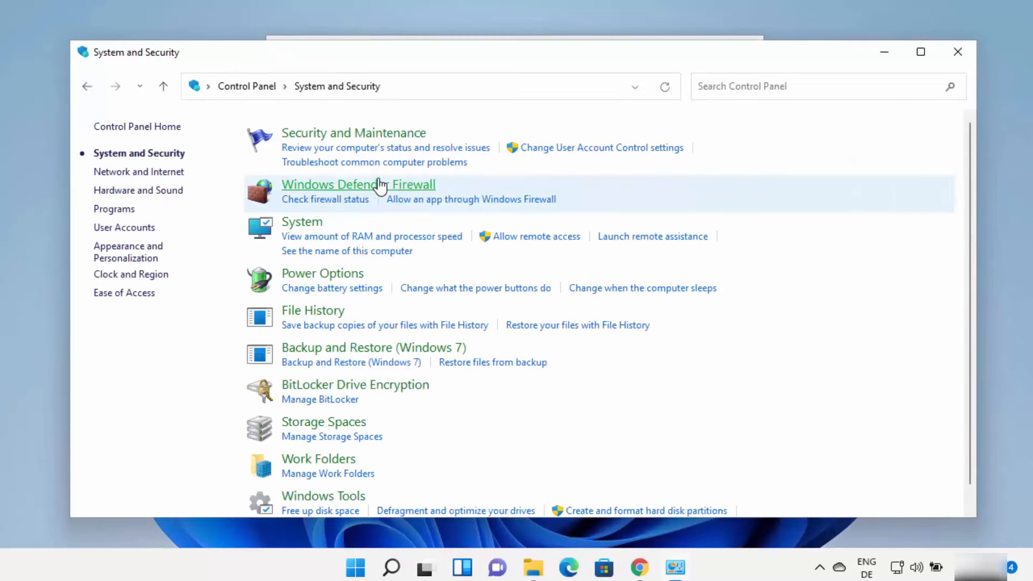
left_click(303, 222)
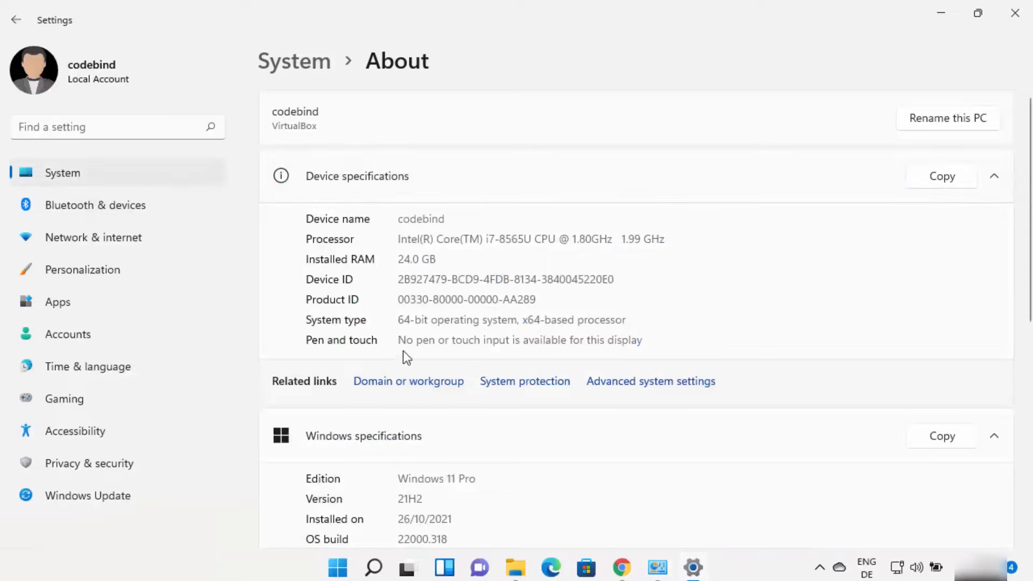
left_click(662, 382)
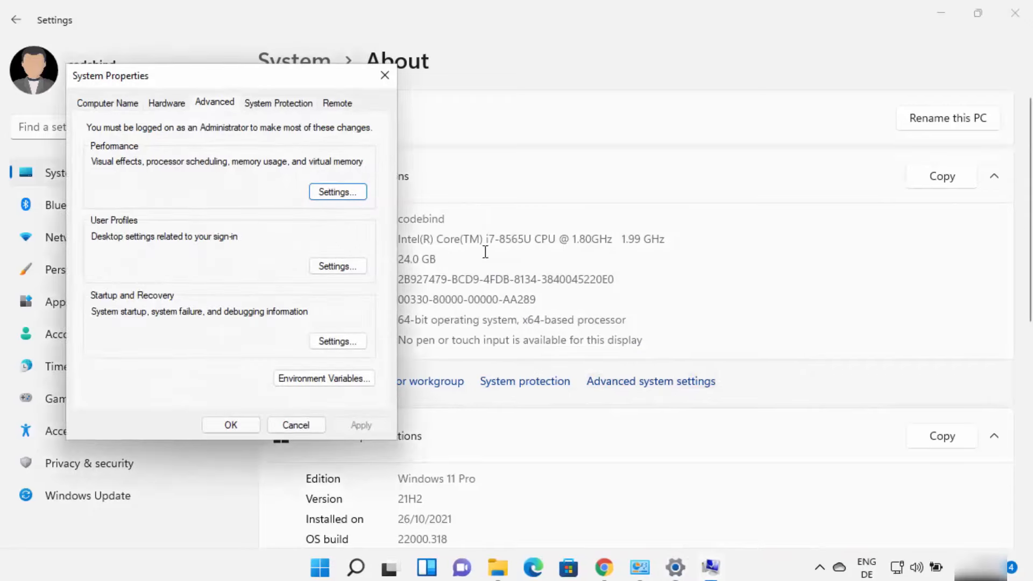
left_click_drag(265, 76, 578, 88)
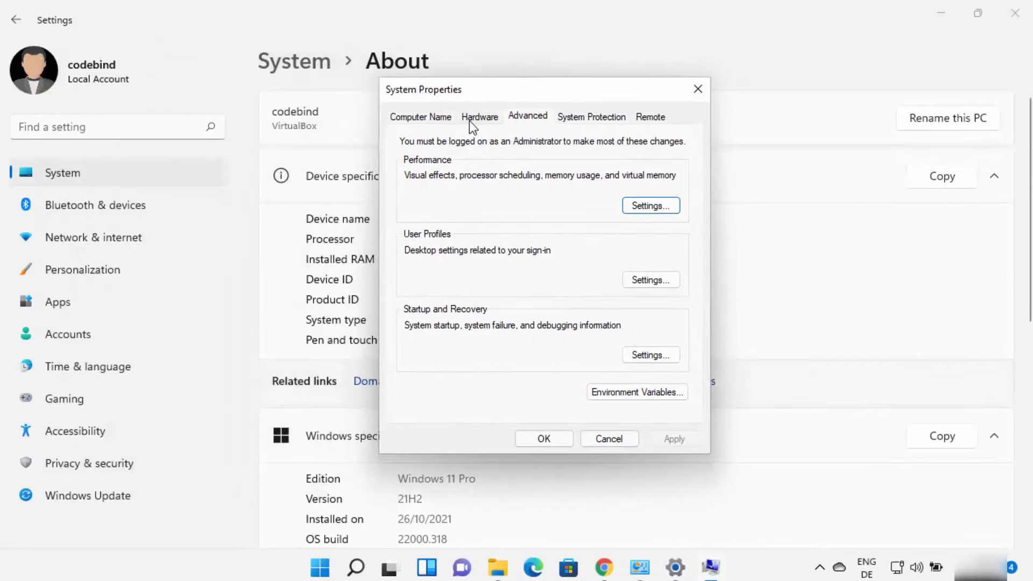
Open the environment variables from System Properties and minimize the Settings and Control Panel windows behind them
left_click(626, 394)
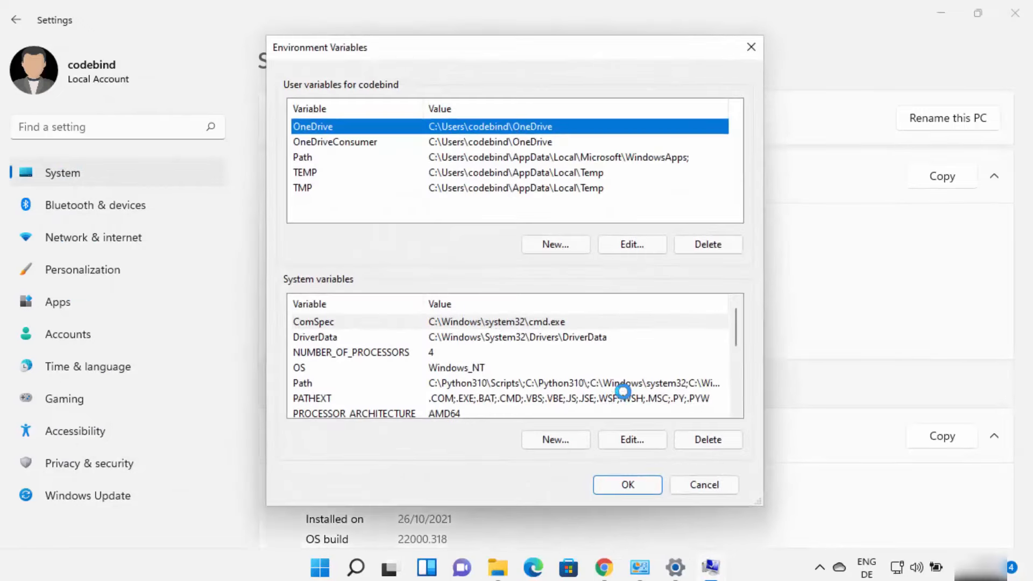
left_click(941, 30)
left_click(941, 14)
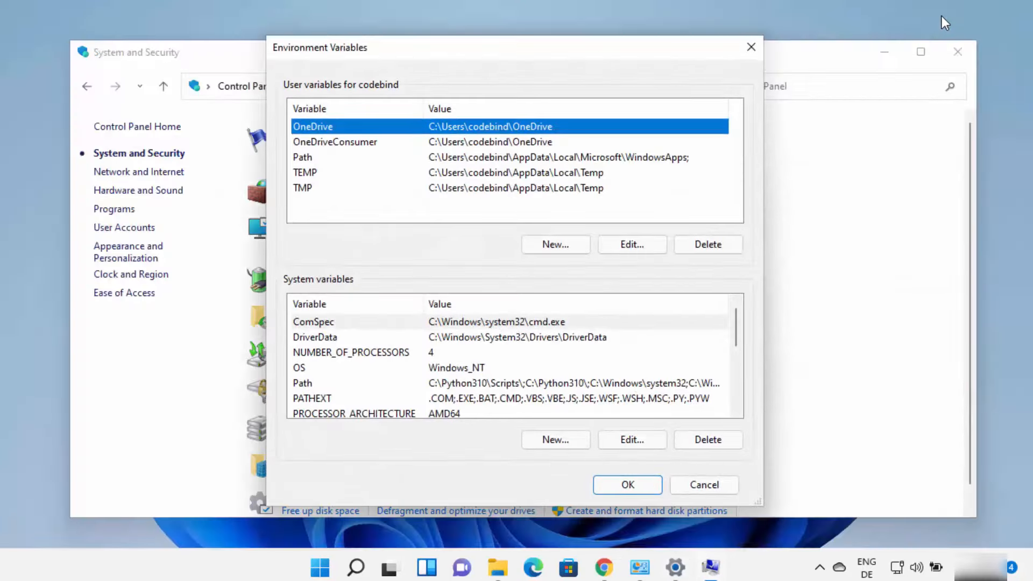
left_click(891, 56)
left_click(891, 56)
Move the front Environment Variables dialog so that it covers System Properties and most of the other Environment Variables dialog
left_click_drag(608, 60, 717, 59)
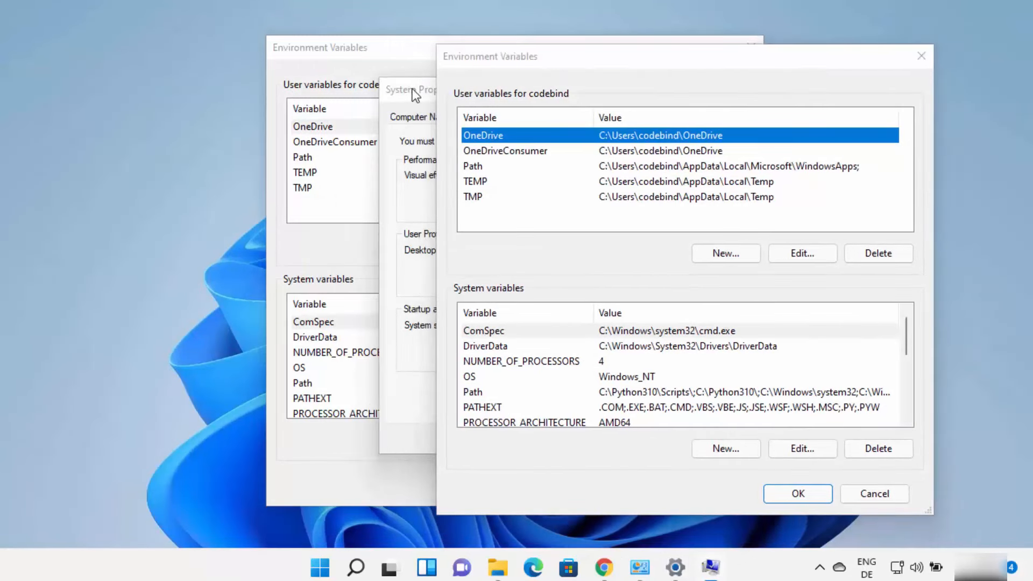
left_click_drag(505, 68, 446, 69)
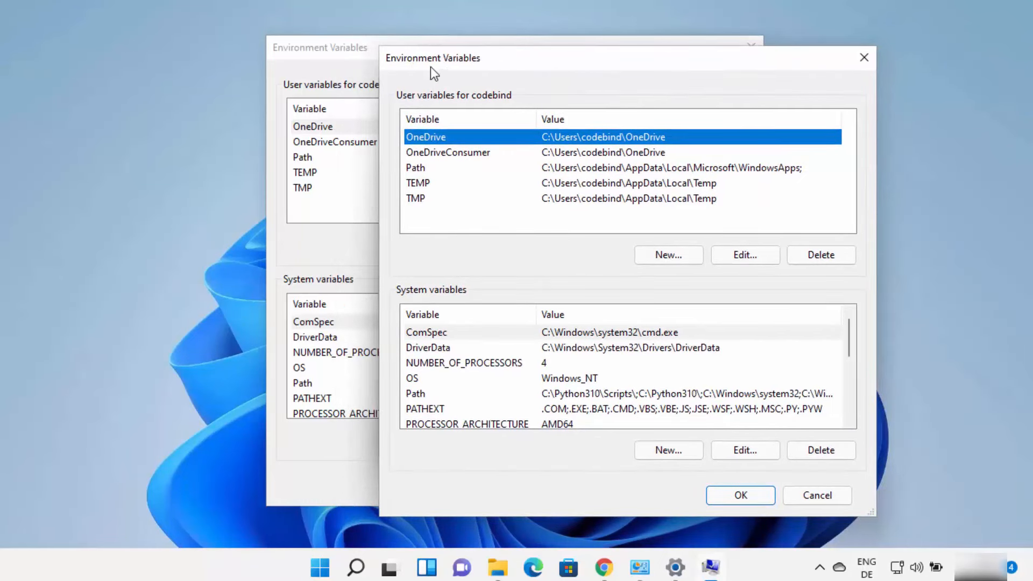
left_click_drag(461, 68, 367, 47)
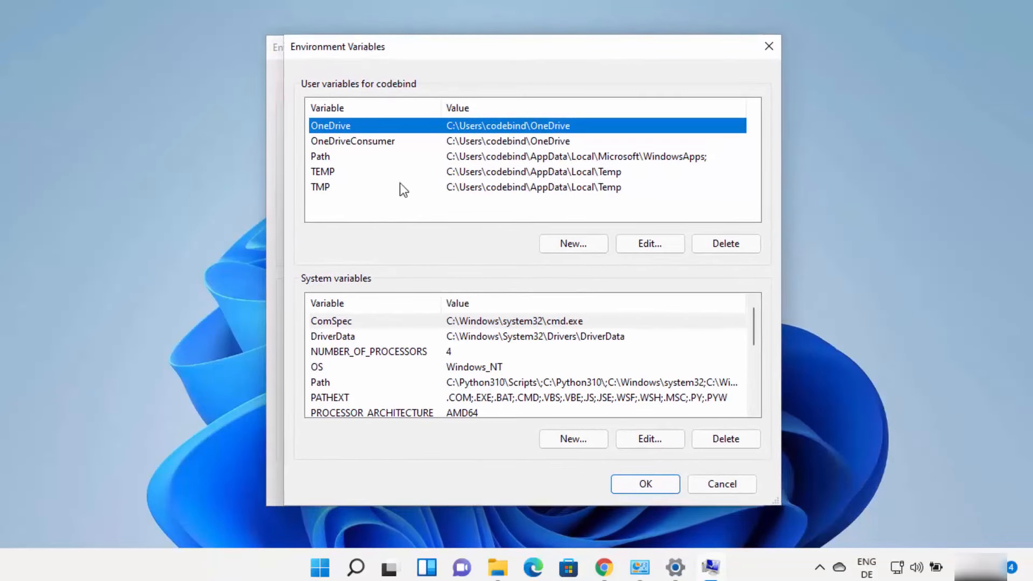
Open the system Path variable for editing and examine its C:\Python310\ entry
left_click(379, 382)
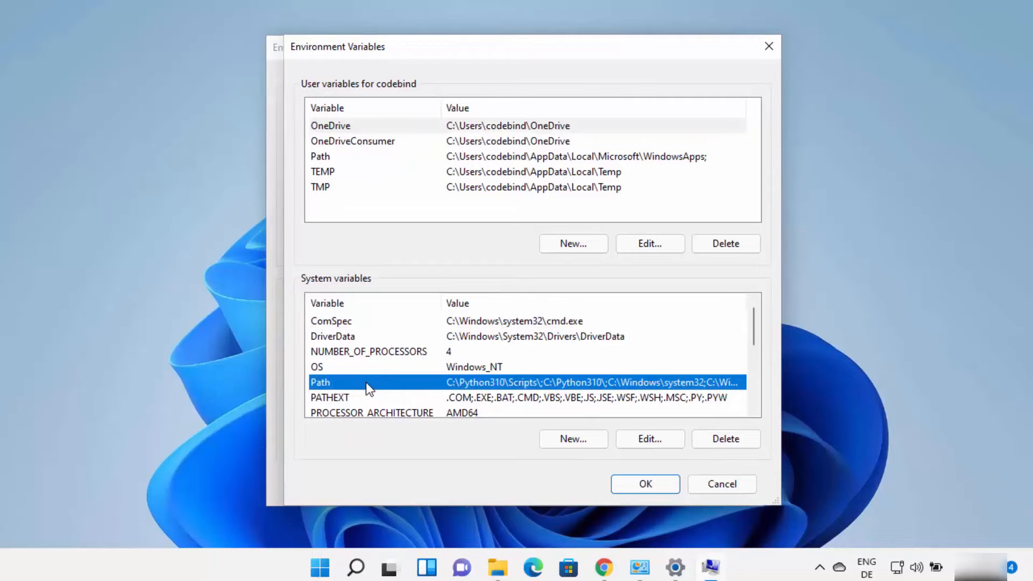
left_click(643, 440)
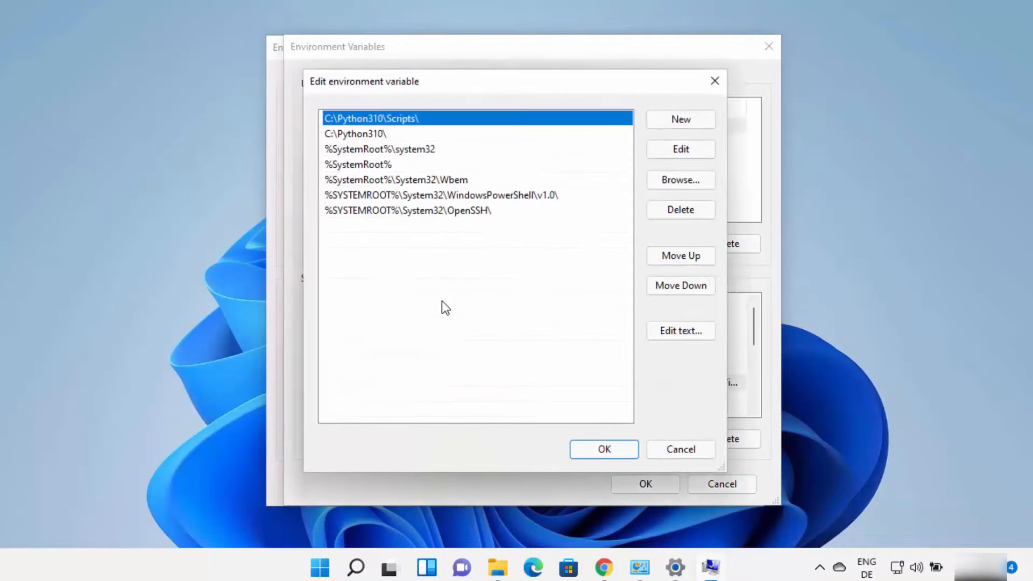
left_click(327, 137)
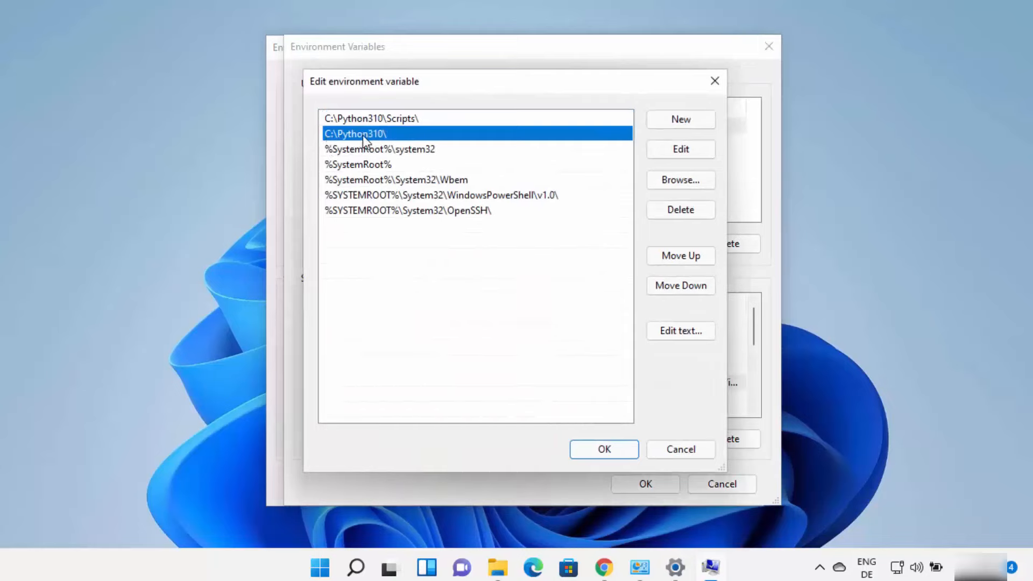
double_click(396, 133)
left_click(396, 133)
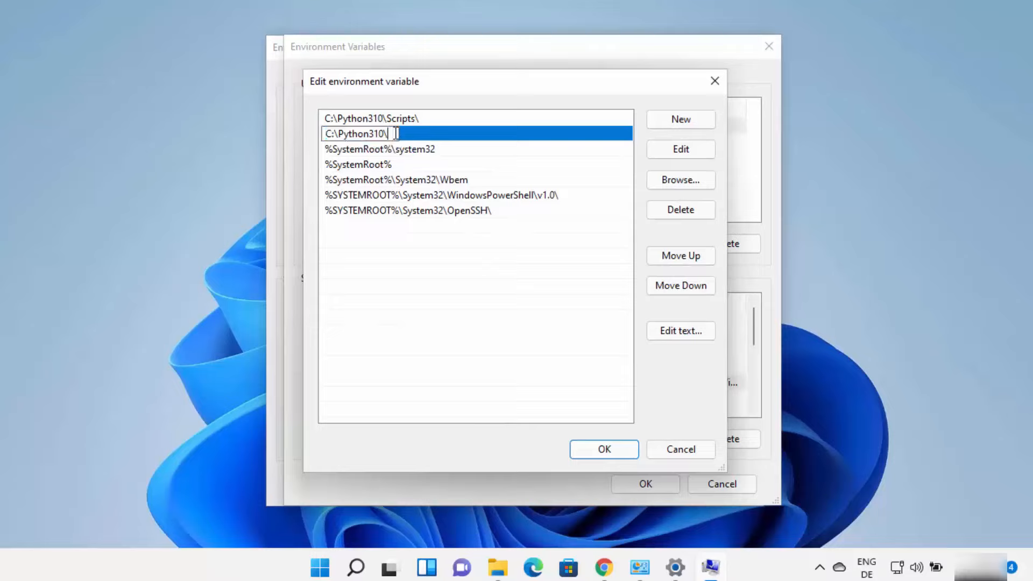
left_click_drag(396, 133, 310, 132)
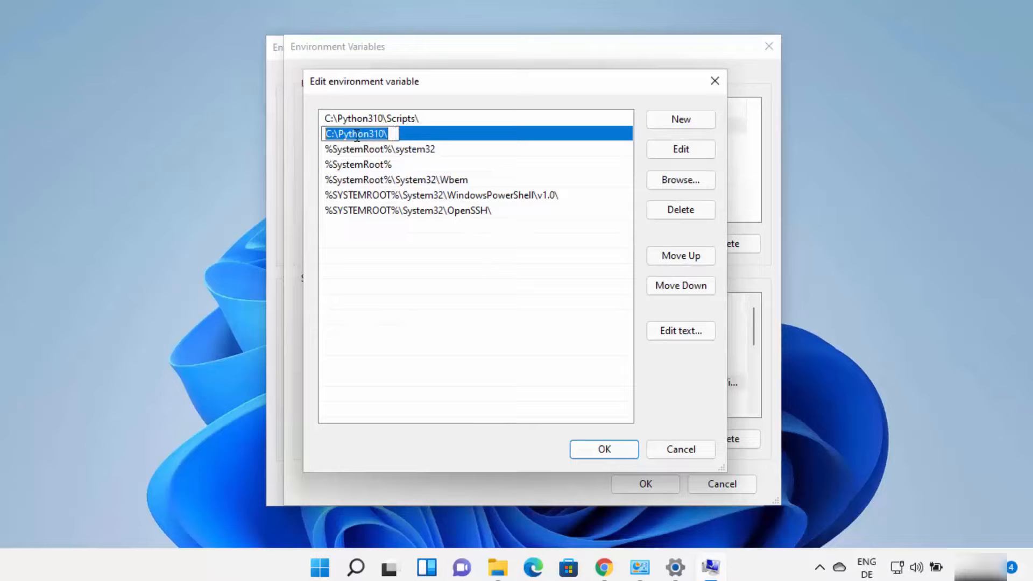
key("shift+Right")
key("shift+Right")
left_click(374, 135)
left_click_drag(389, 135, 328, 134)
left_click(831, 171)
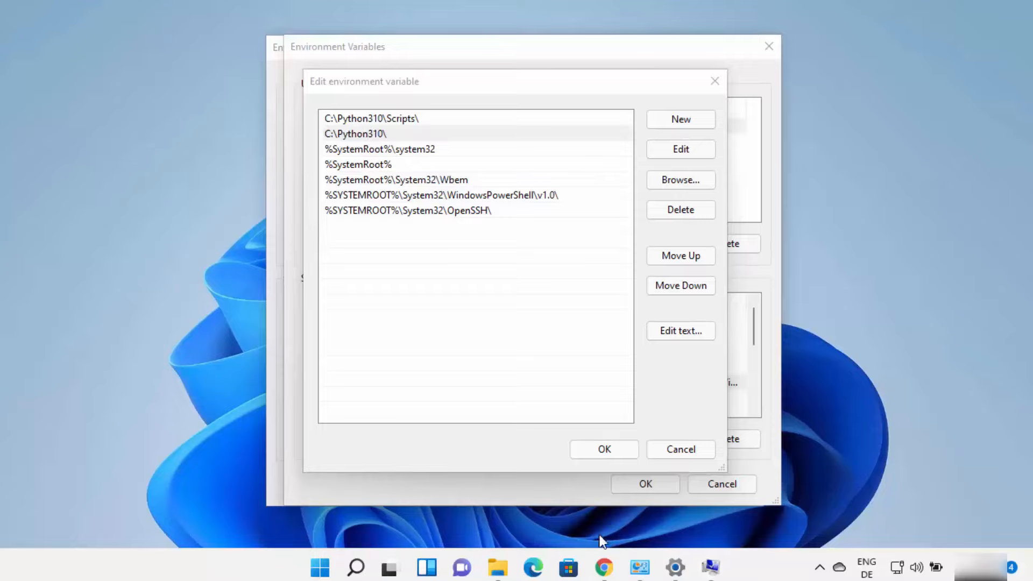
Copy the Python310 folder's path from File Explorer and paste it as a new entry, C:\Python310, in the system Path variable
left_click(497, 567)
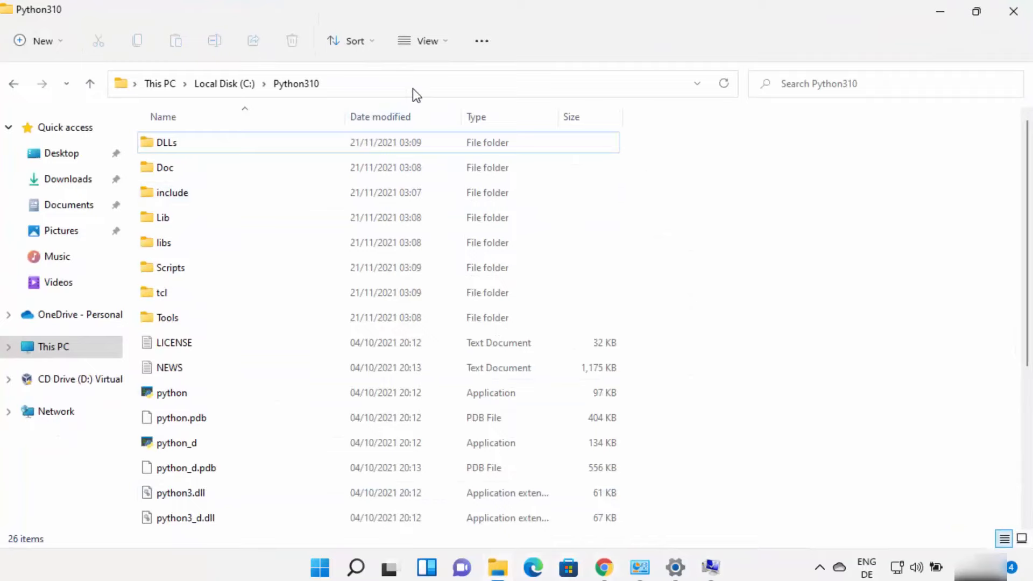
left_click(412, 89)
key("ctrl+c")
left_click(947, 15)
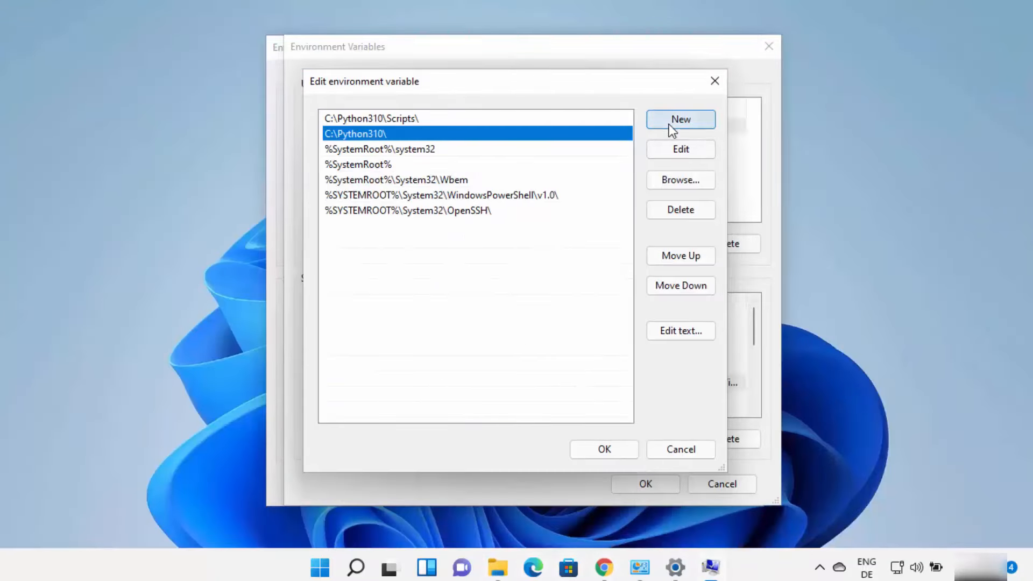
left_click(413, 233)
double_click(413, 233)
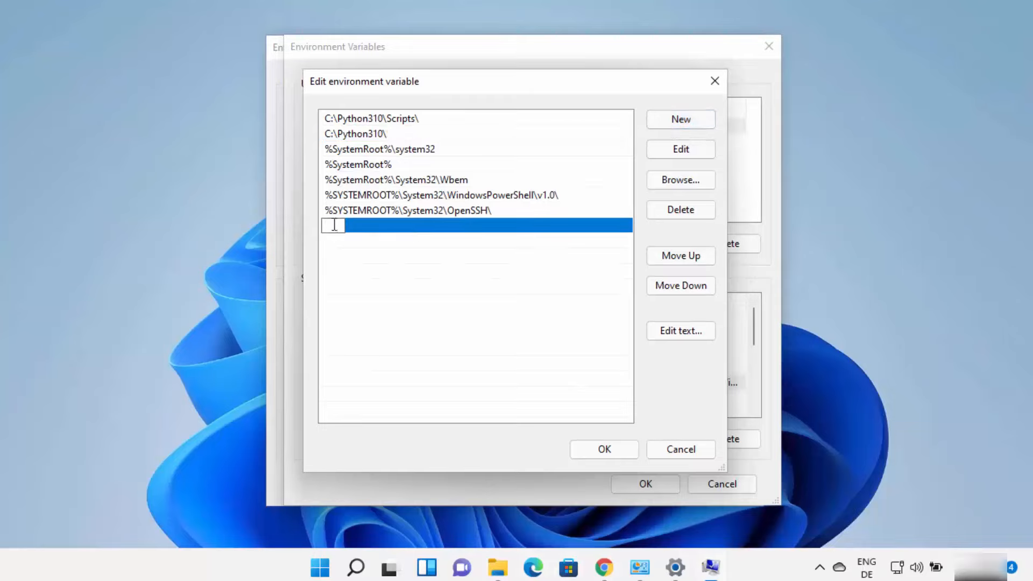
key("ctrl+v")
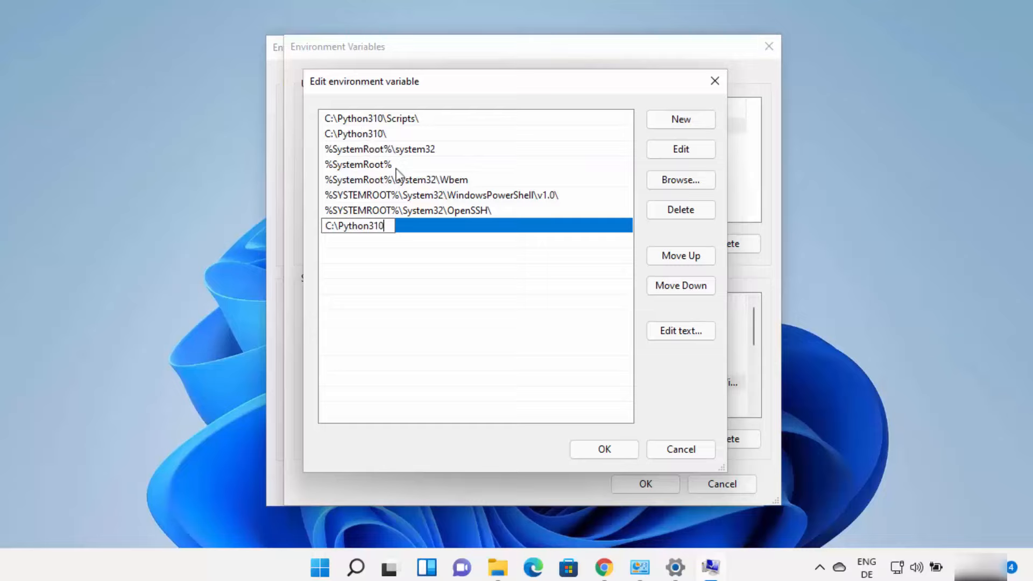
Clear the newly added C:\Python310 entry and accept the Path, Environment Variables and System Properties dialogs
left_click_drag(385, 226, 330, 222)
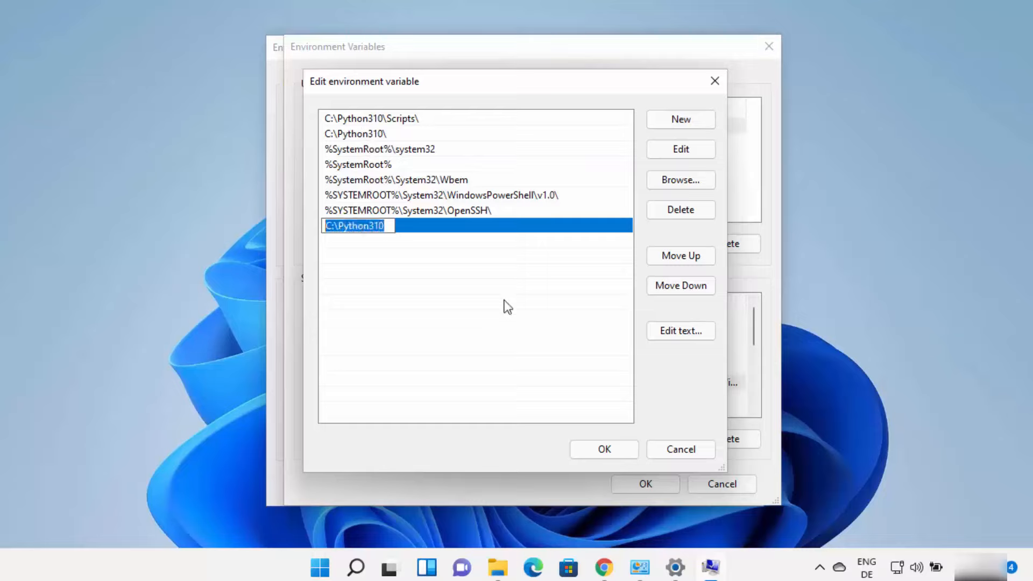
key("BackSpace")
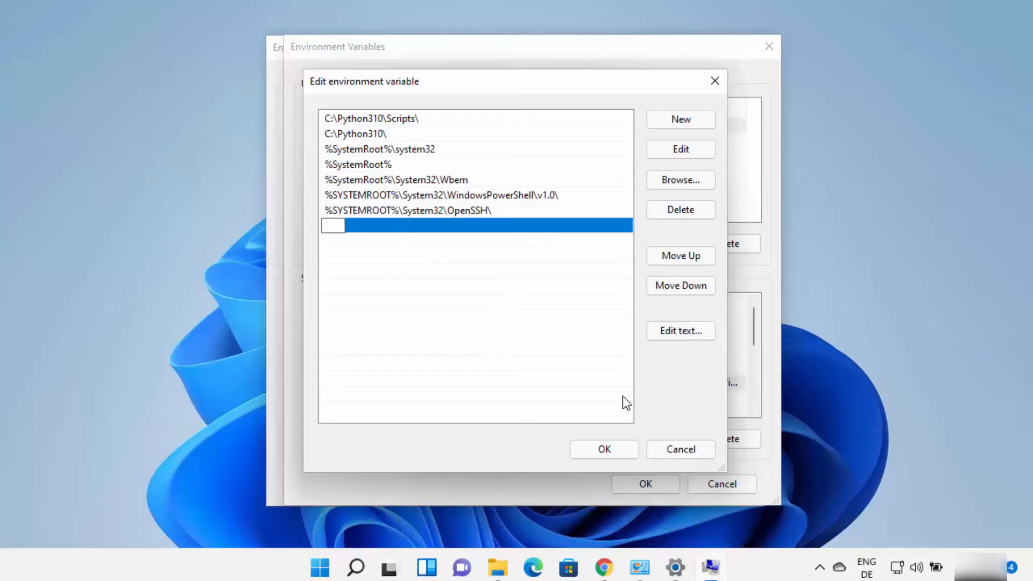
left_click(601, 451)
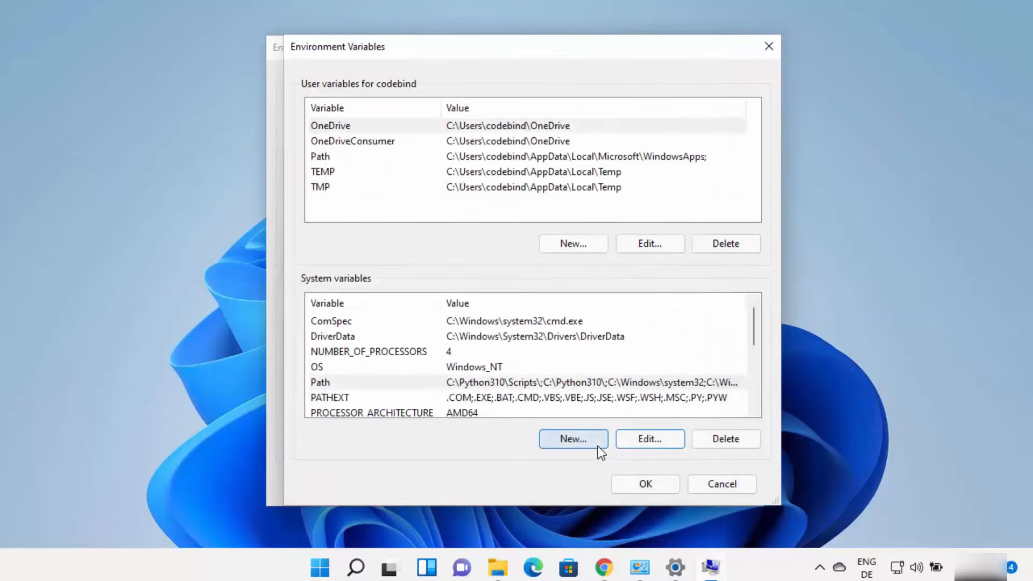
left_click(640, 483)
left_click(553, 437)
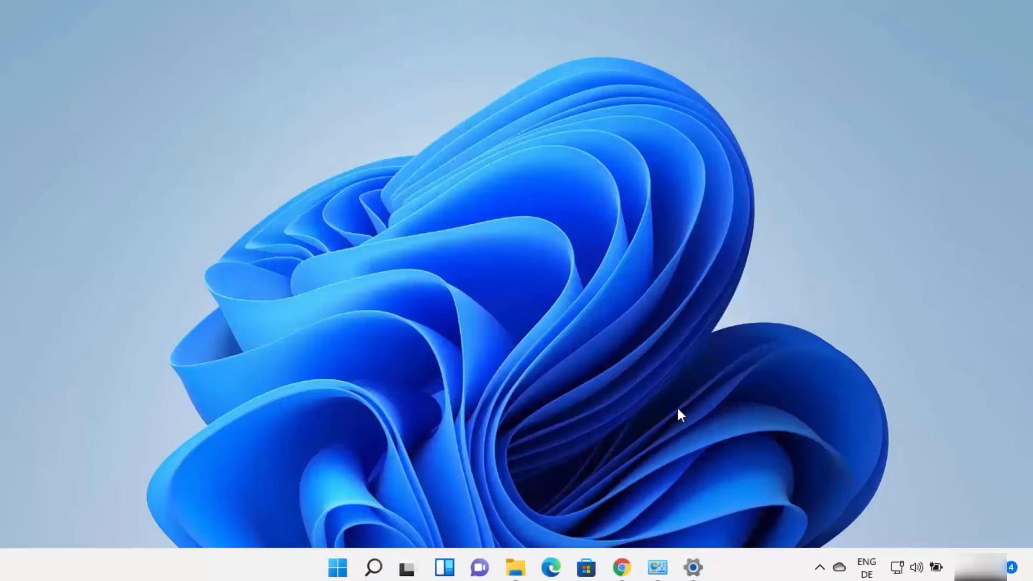
Open Command Prompt from the top apps of Windows search
left_click(374, 566)
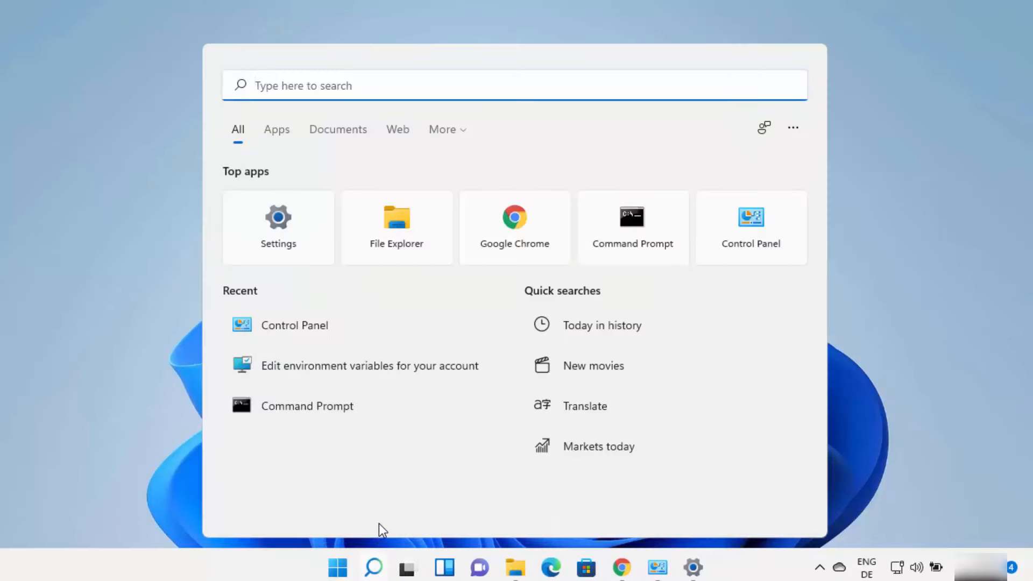
left_click(612, 239)
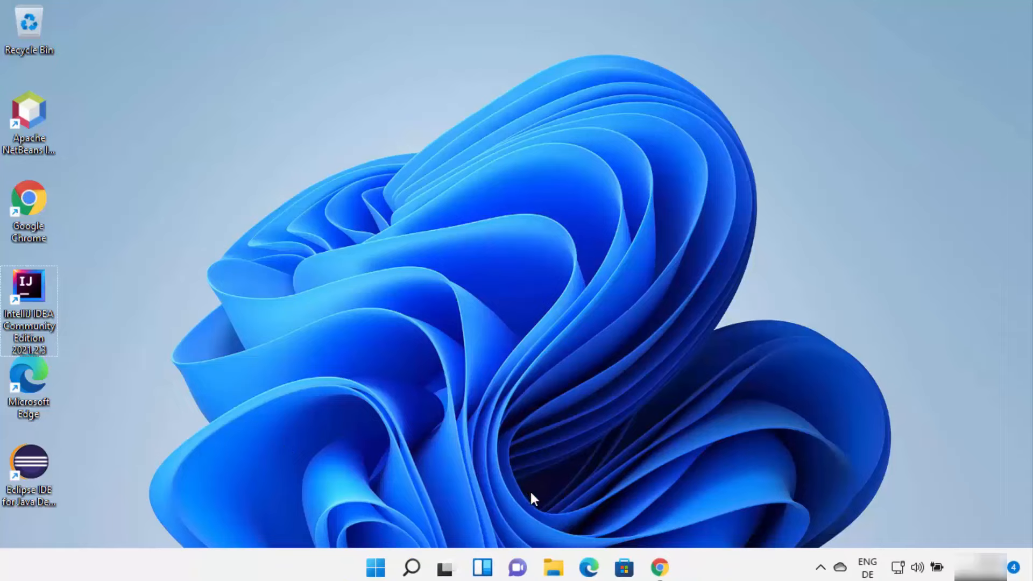
Switch to Chrome, search Google for pycharm, and reach the PyCharm download page through the JetBrains result
left_click(653, 572)
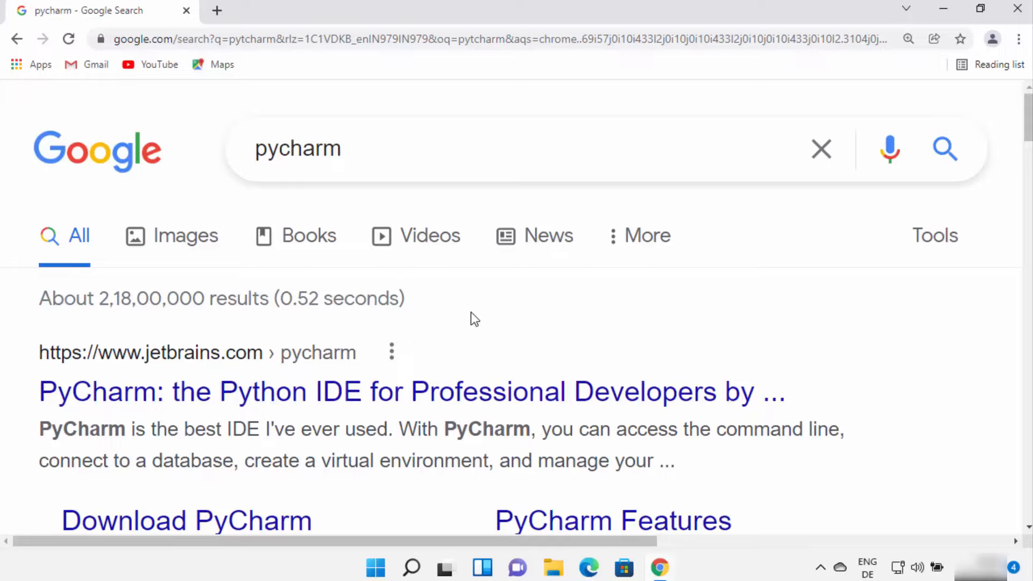
left_click(249, 401)
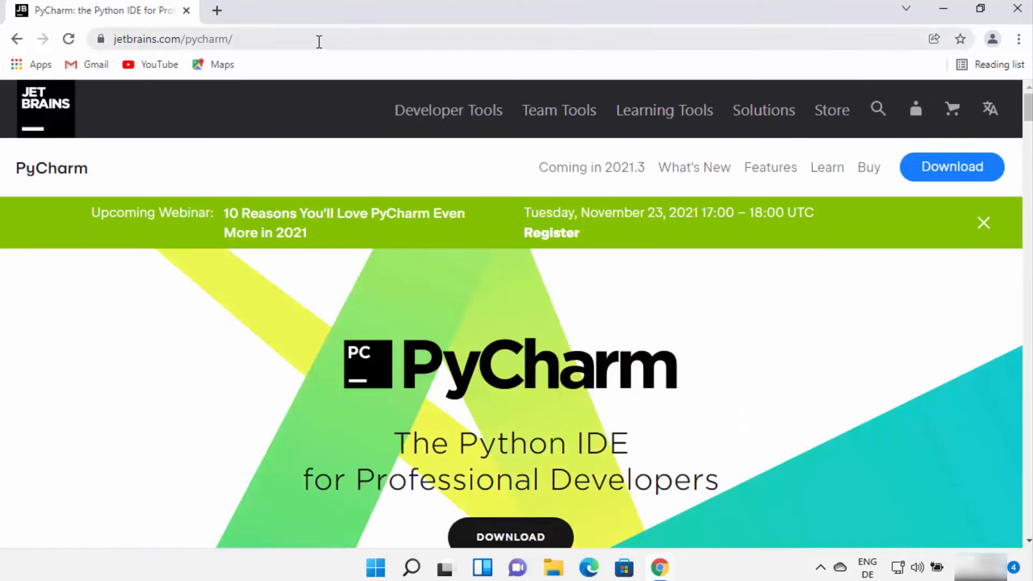
left_click(988, 223)
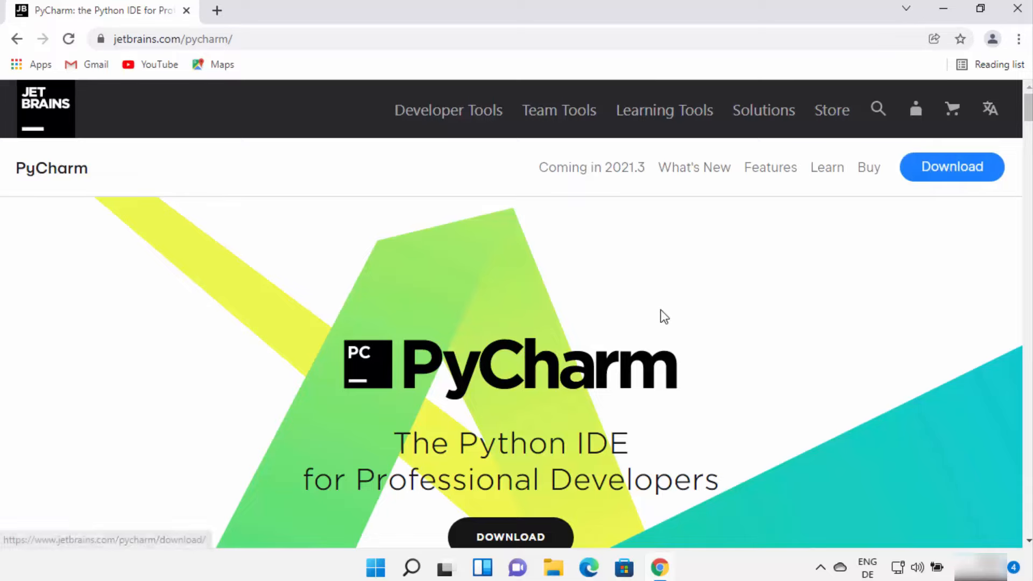
scroll(663, 317, "down", 3)
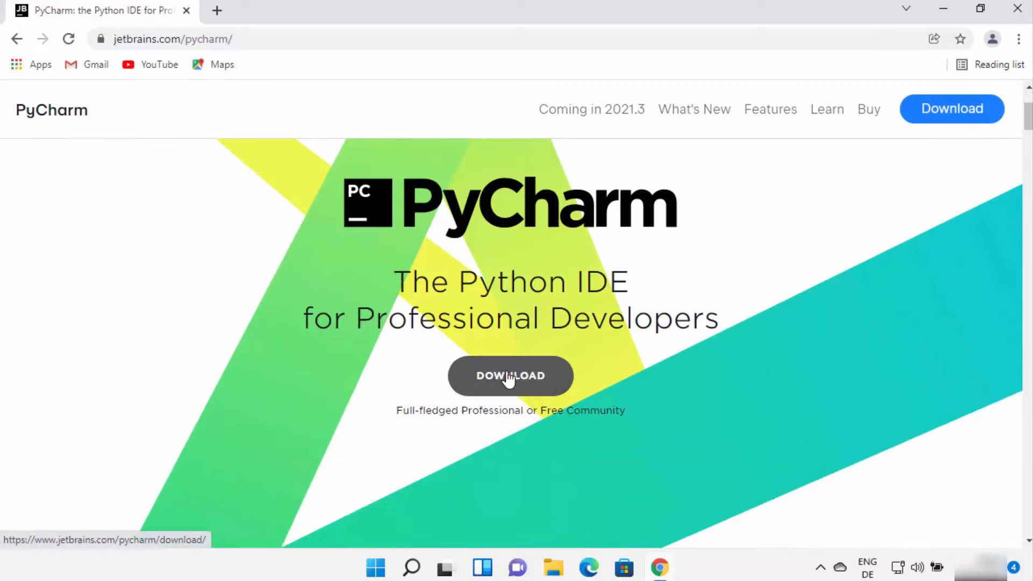
left_click(511, 381)
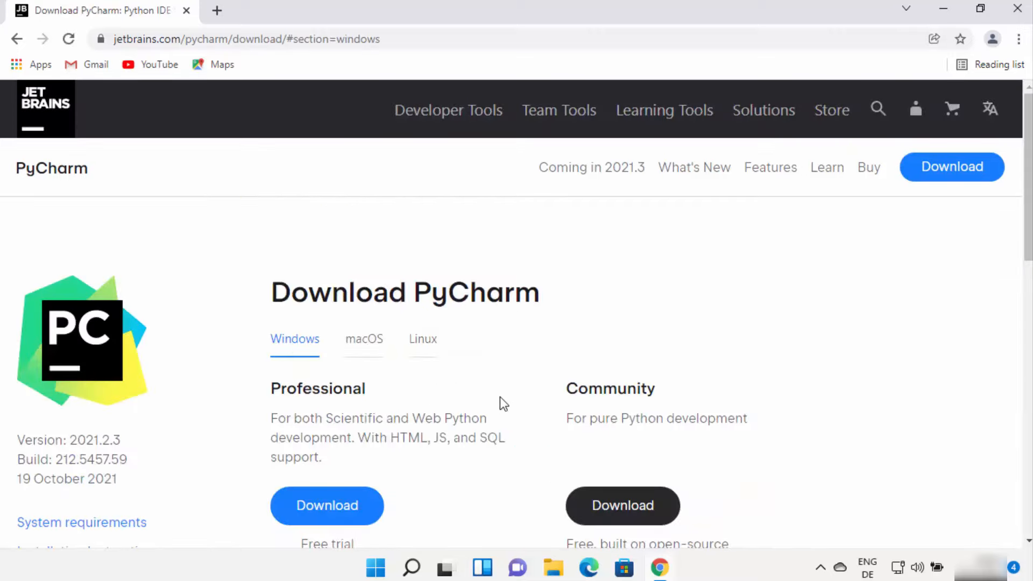
Compare the Professional and Community editions of PyCharm for Windows and download the Community edition
scroll(494, 387, "down", 2)
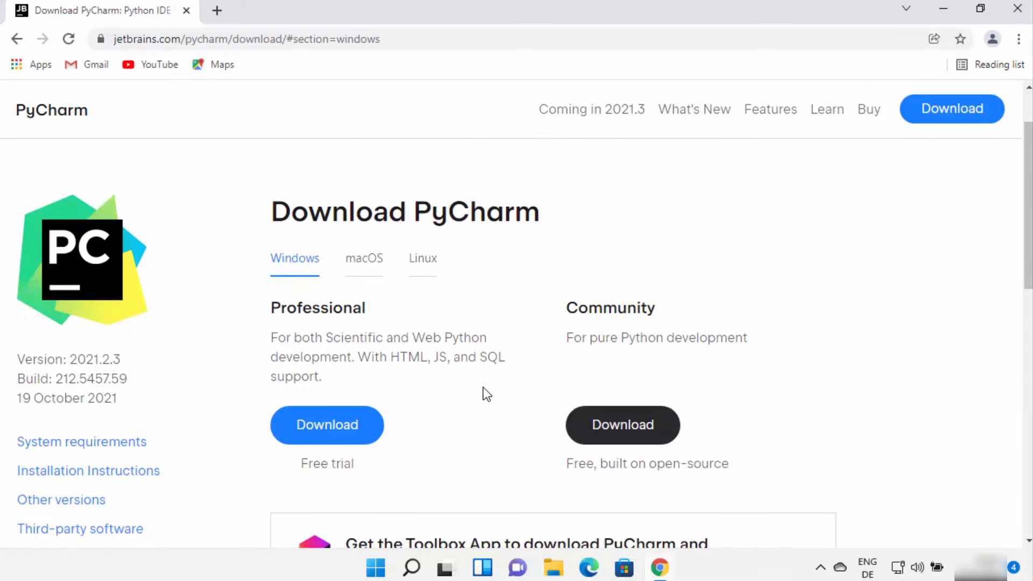
double_click(313, 308)
left_click(601, 315)
double_click(600, 315)
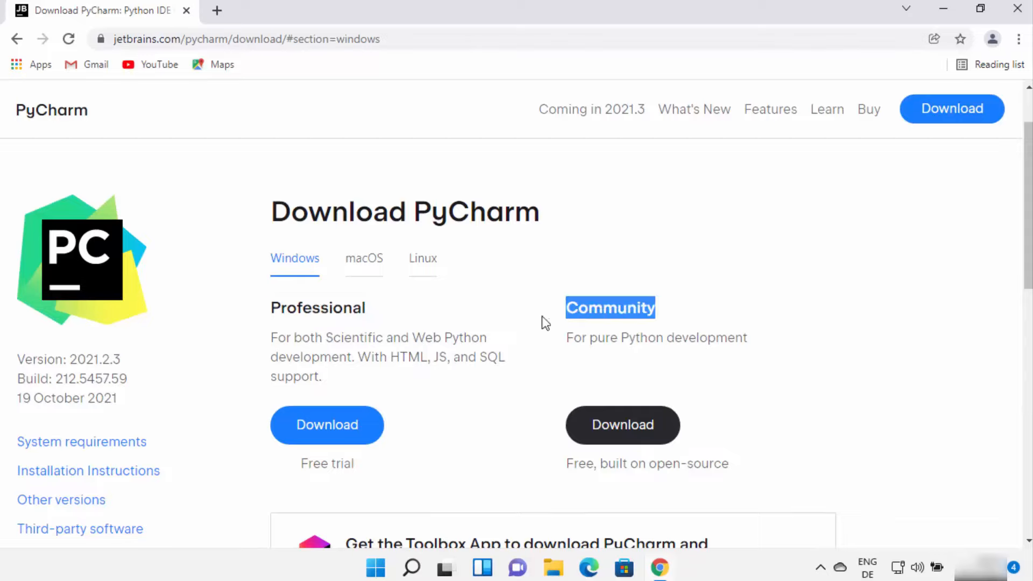
left_click(333, 312)
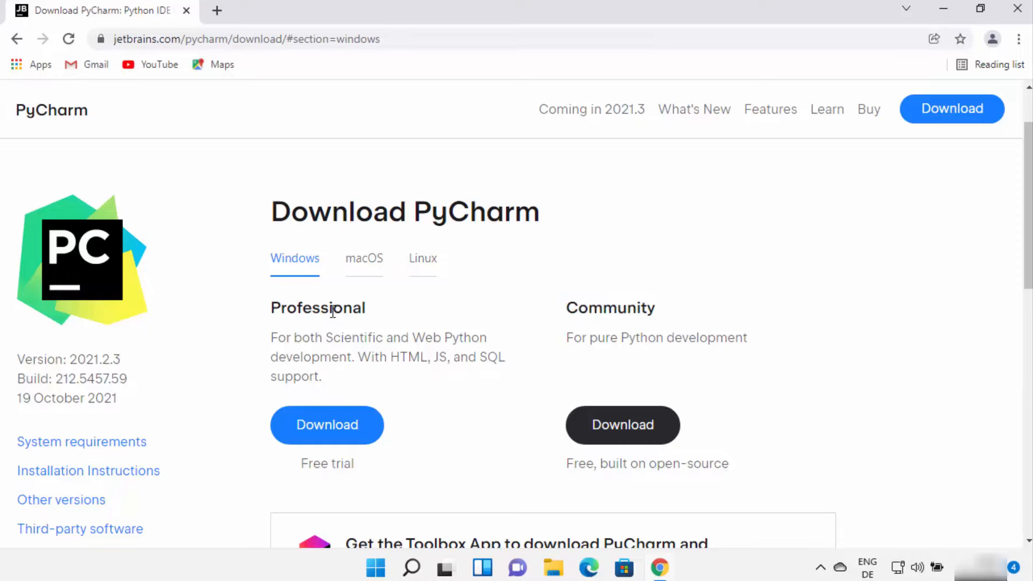
double_click(580, 313)
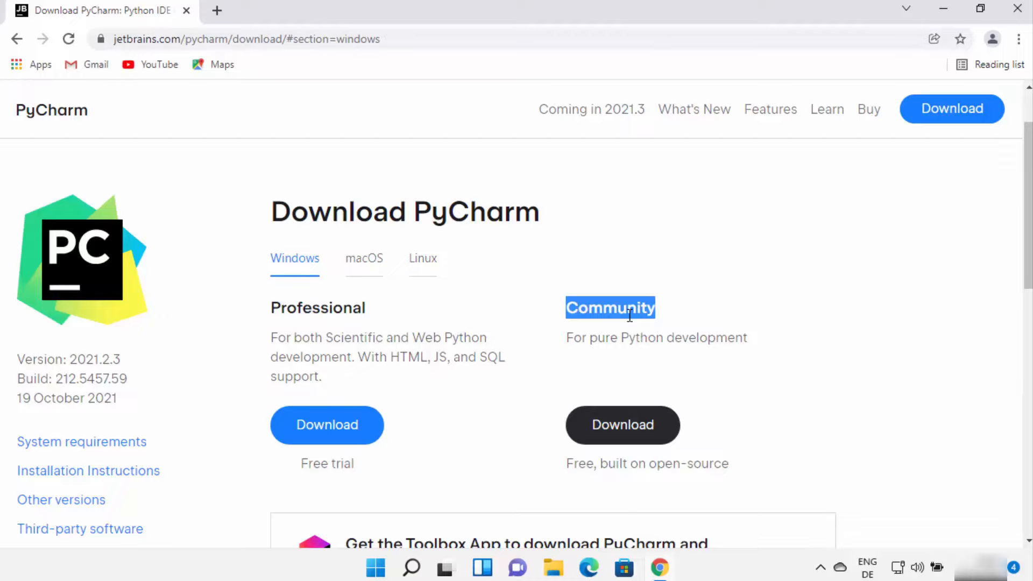
left_click(627, 433)
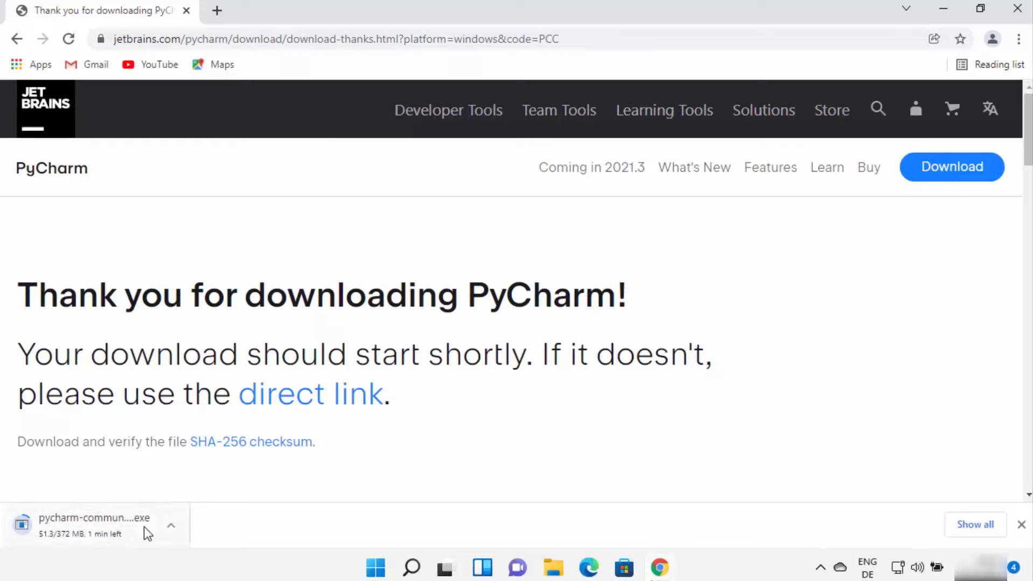
Run the downloaded PyCharm Community installer with permission to change the device, and advance from its welcome page to the install location
left_click(102, 527)
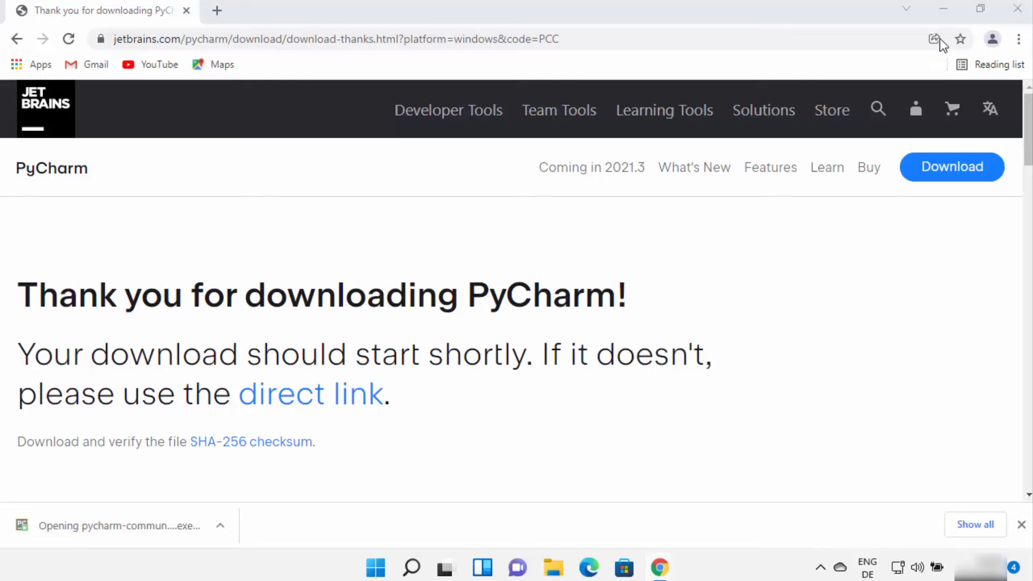
left_click(942, 11)
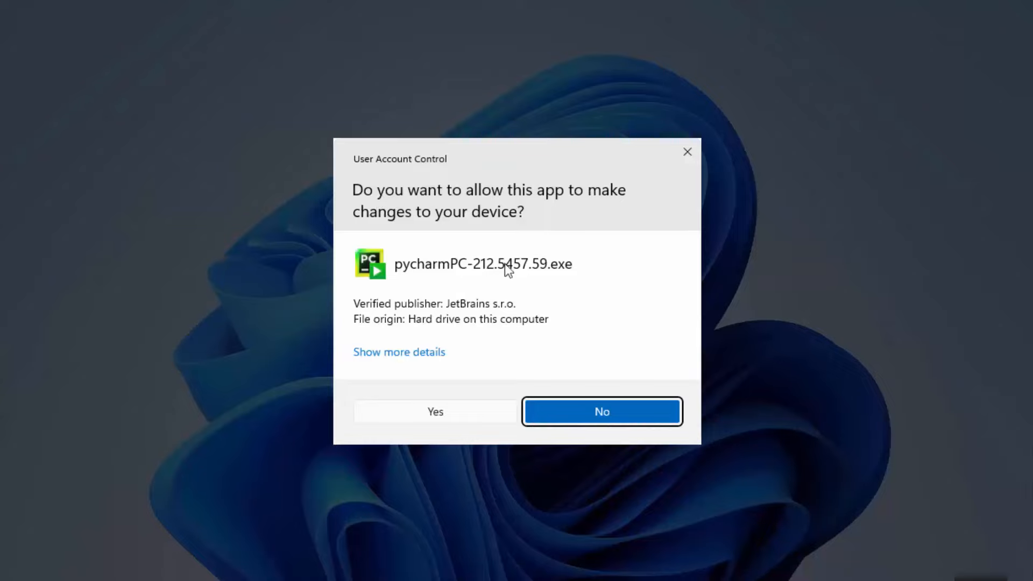
left_click(440, 412)
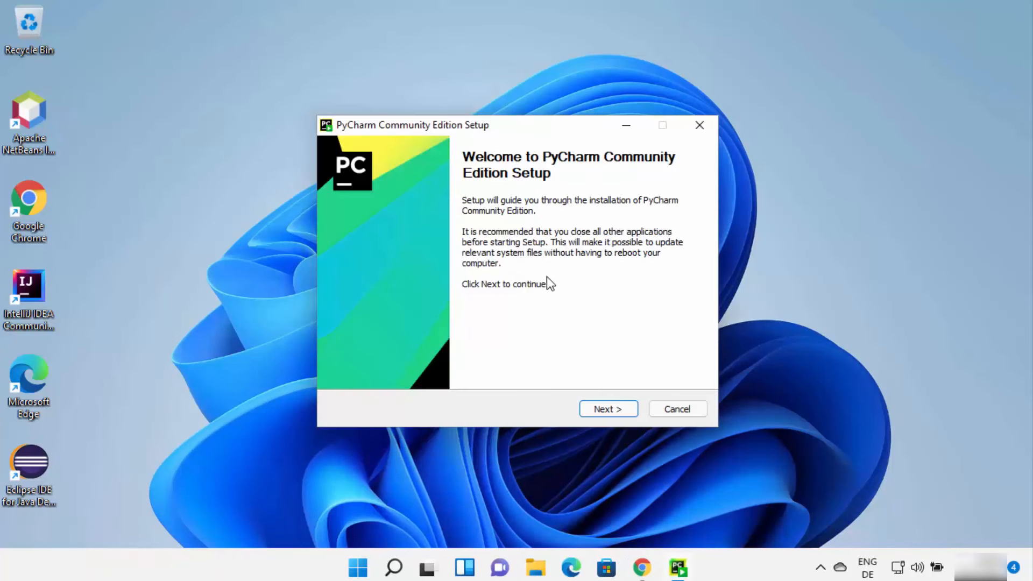
left_click(602, 411)
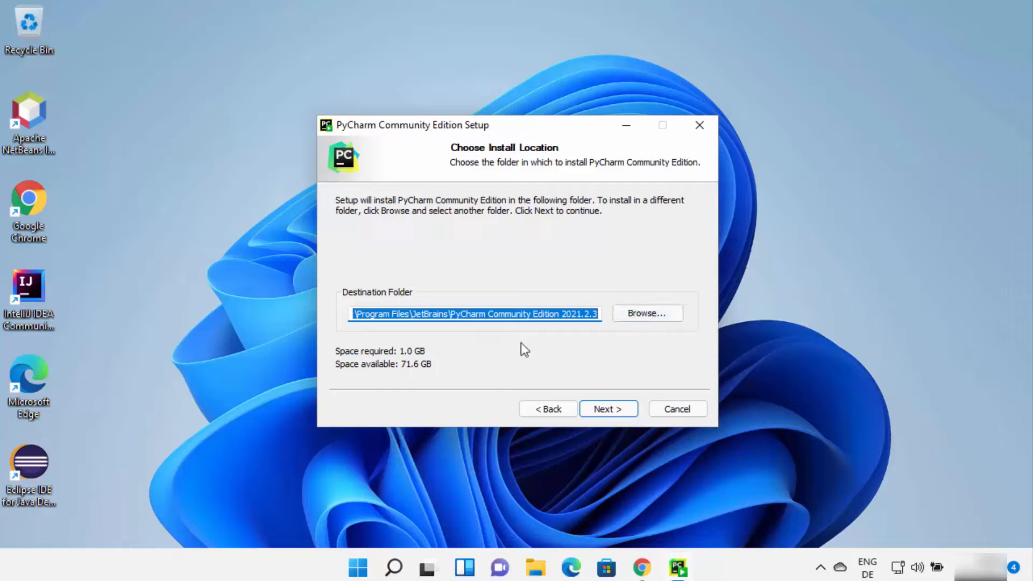
Accept the default install location, enable the PyCharm Community Edition desktop shortcut, and start the installation with its details shown
left_click(605, 411)
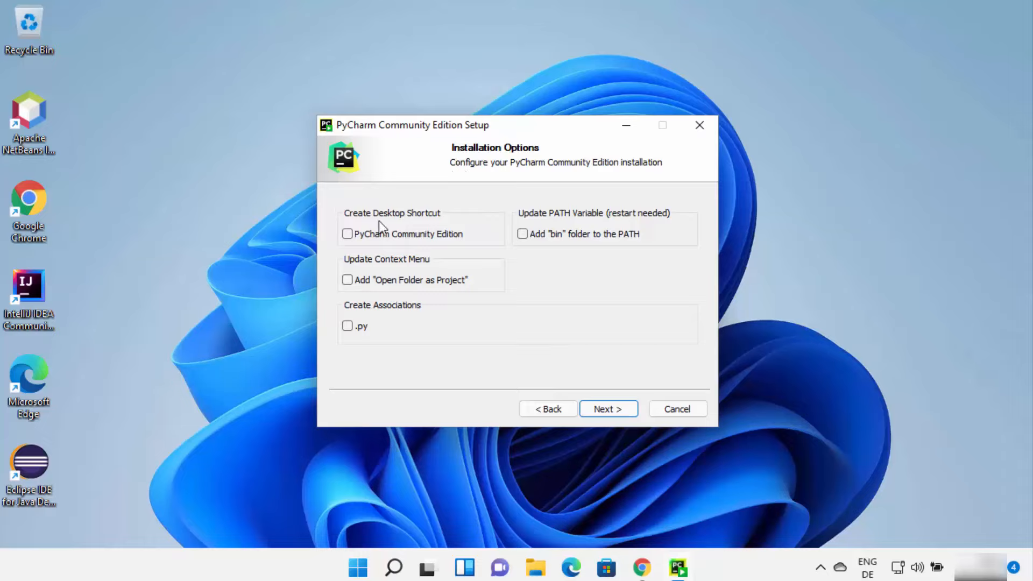
left_click(348, 235)
left_click(607, 411)
left_click(607, 412)
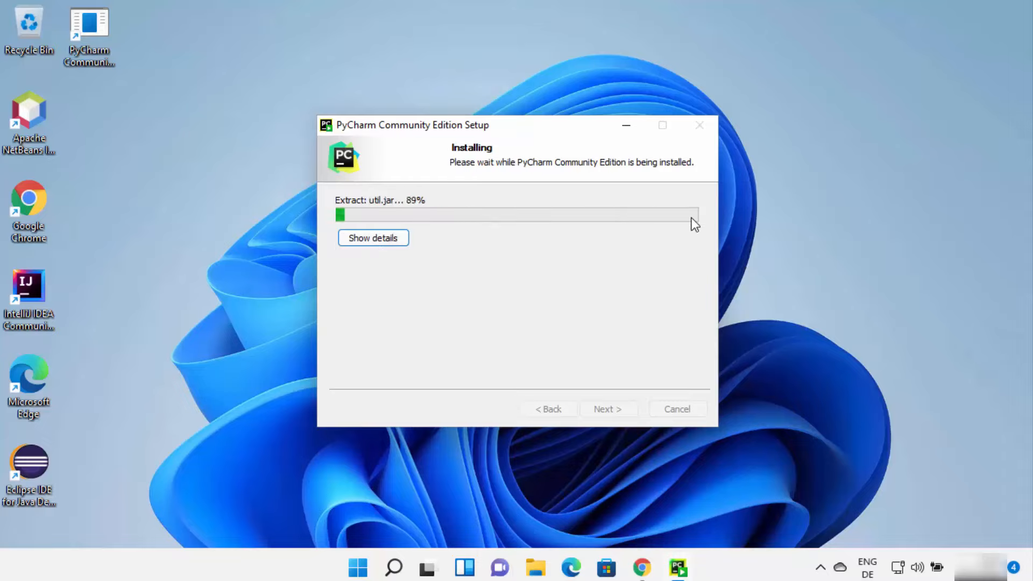
left_click(380, 243)
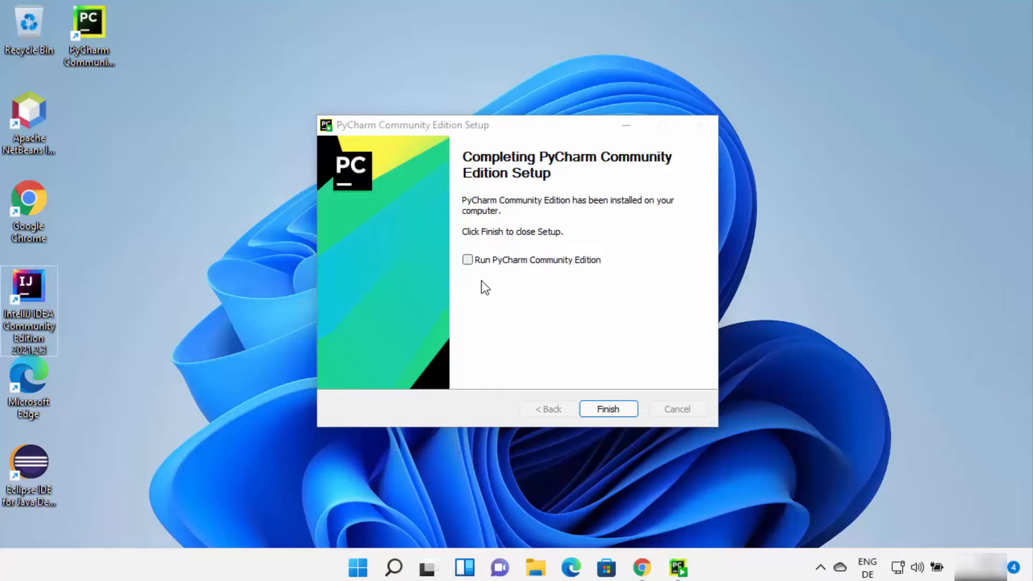
Finish the setup with Run PyCharm Community Edition enabled and start PyCharm without importing settings
left_click(468, 260)
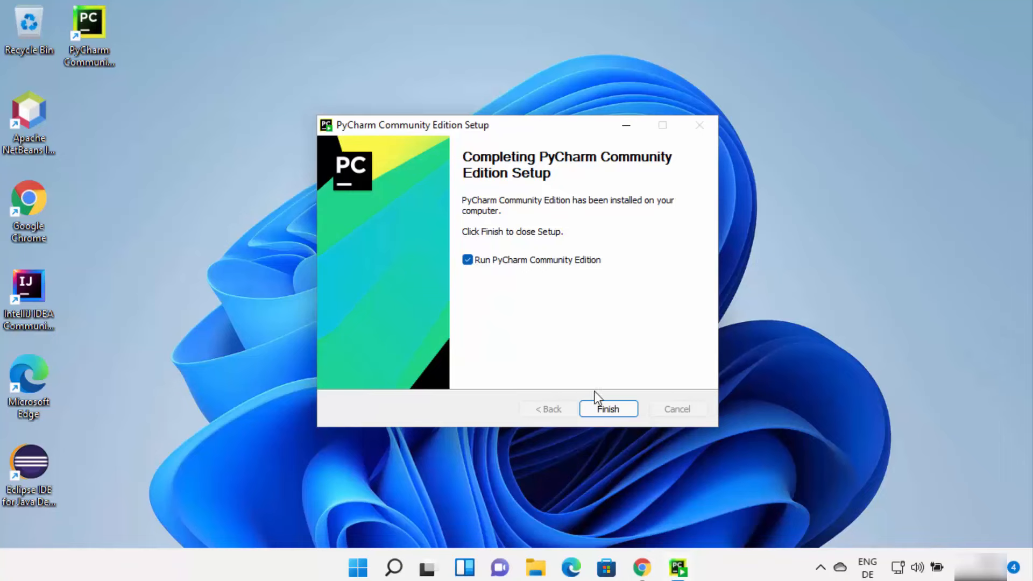
left_click(601, 412)
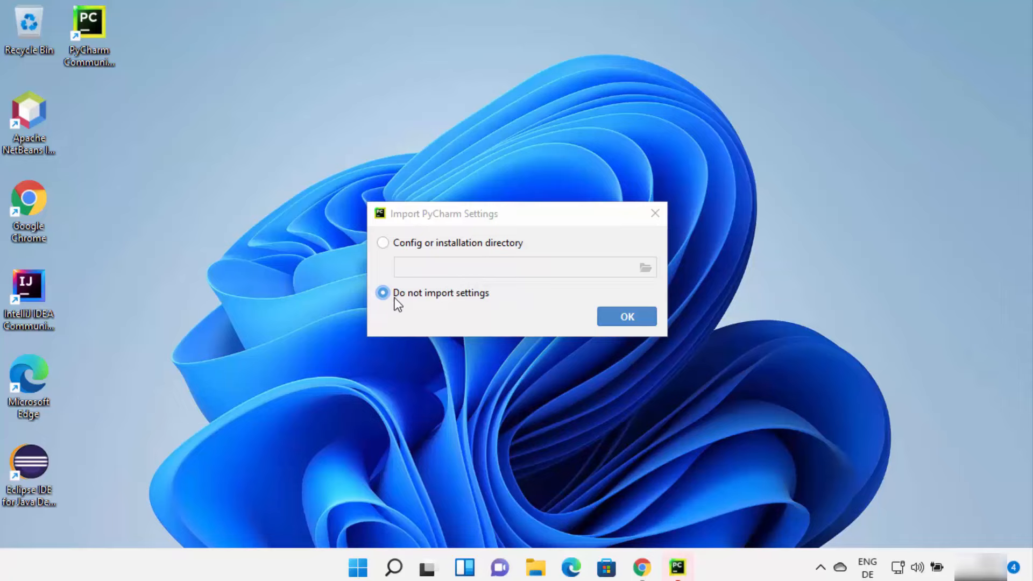
left_click(635, 318)
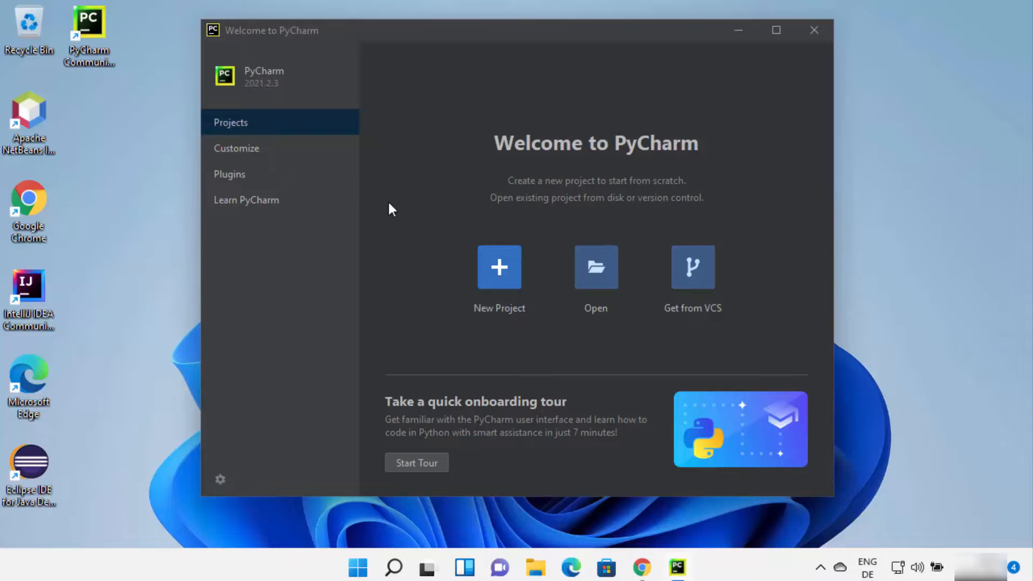
Start a new project and change the project folder name in its location to HelloWorld
left_click(500, 269)
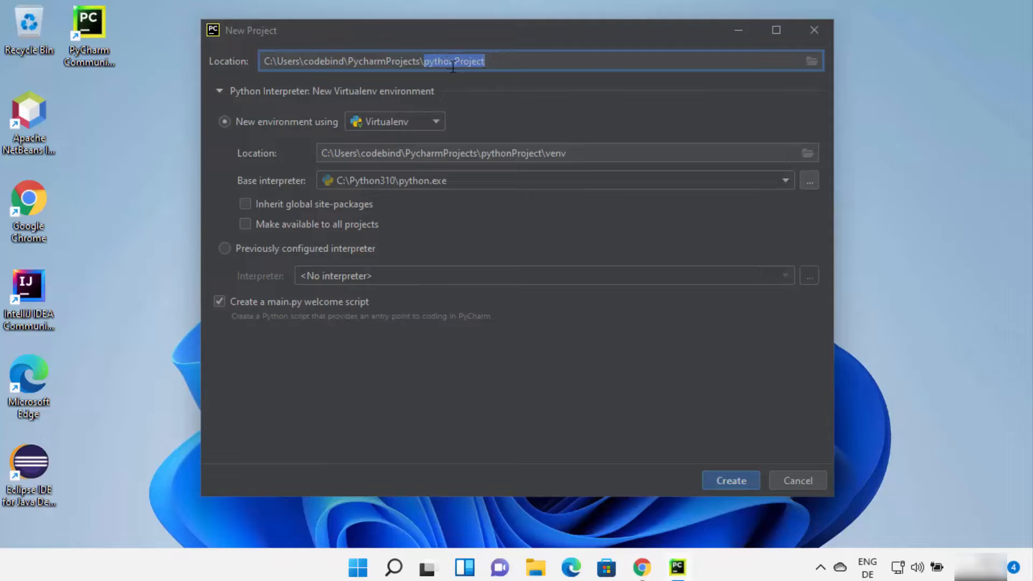
key("BackSpace")
type("Hel")
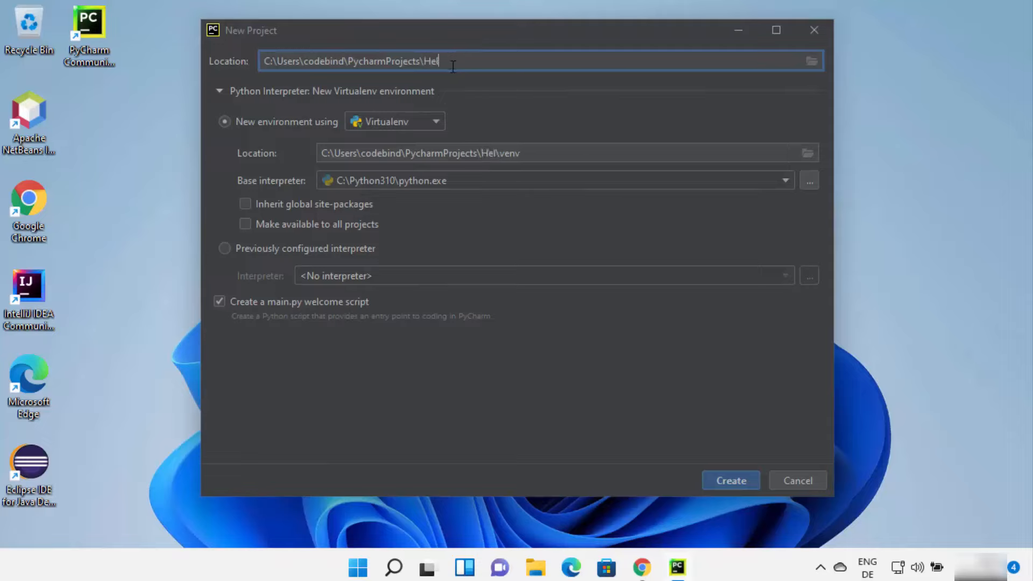
type("loWorld")
Create the project with a new Virtualenv environment and C:\Python310\python.exe as the base interpreter, after viewing the other environment types
left_click(415, 123)
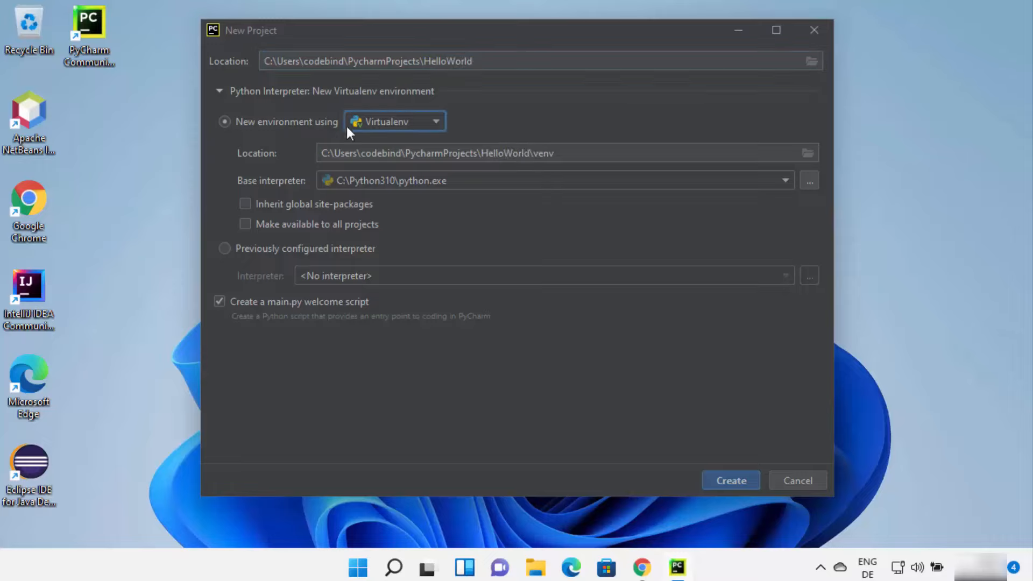
left_click(377, 121)
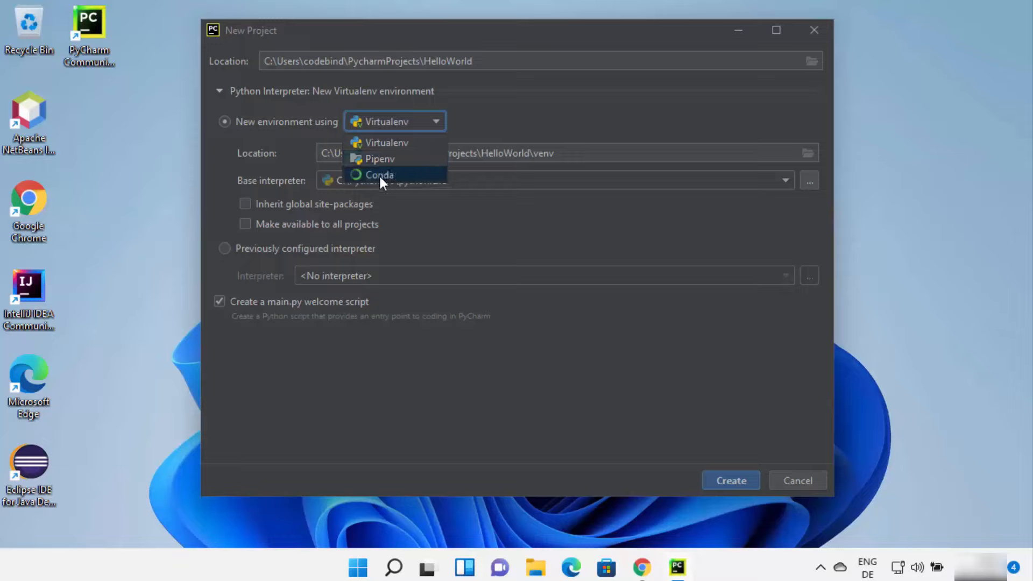
left_click(425, 123)
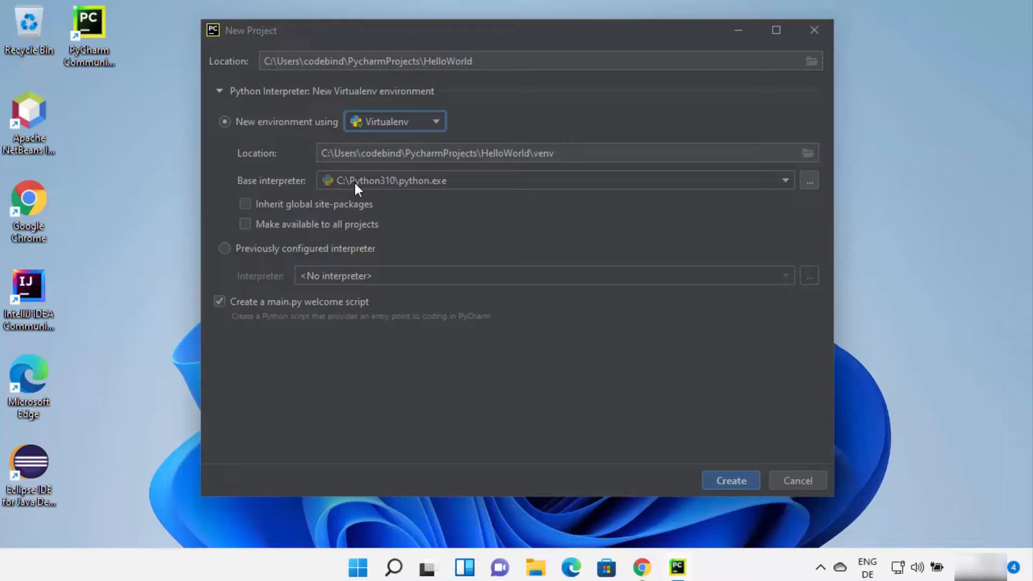
left_click(448, 183)
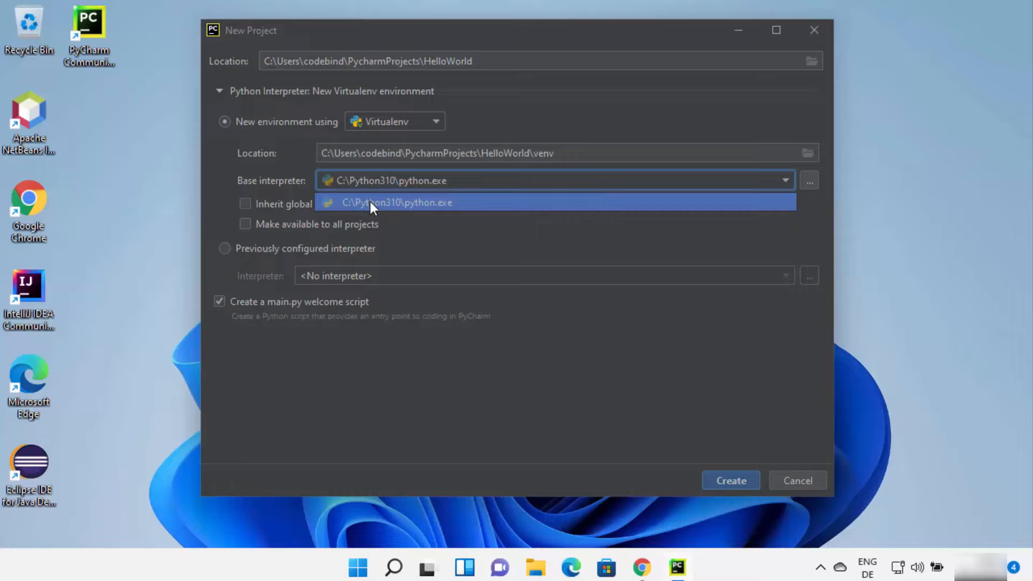
left_click(398, 202)
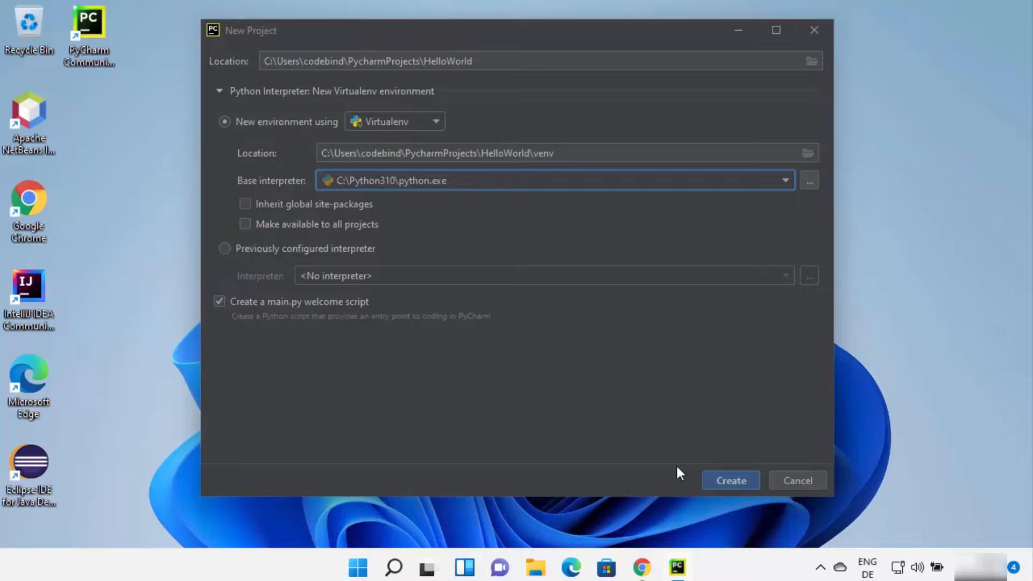
left_click(724, 482)
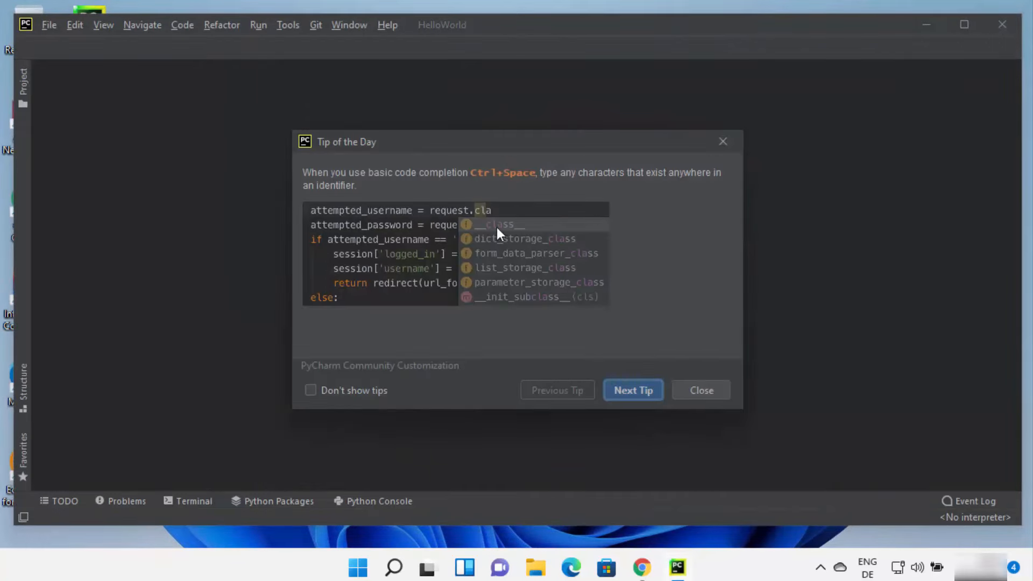
Close the Tip of the Day and look over the sample code of main.py in the maximized project window
left_click(696, 389)
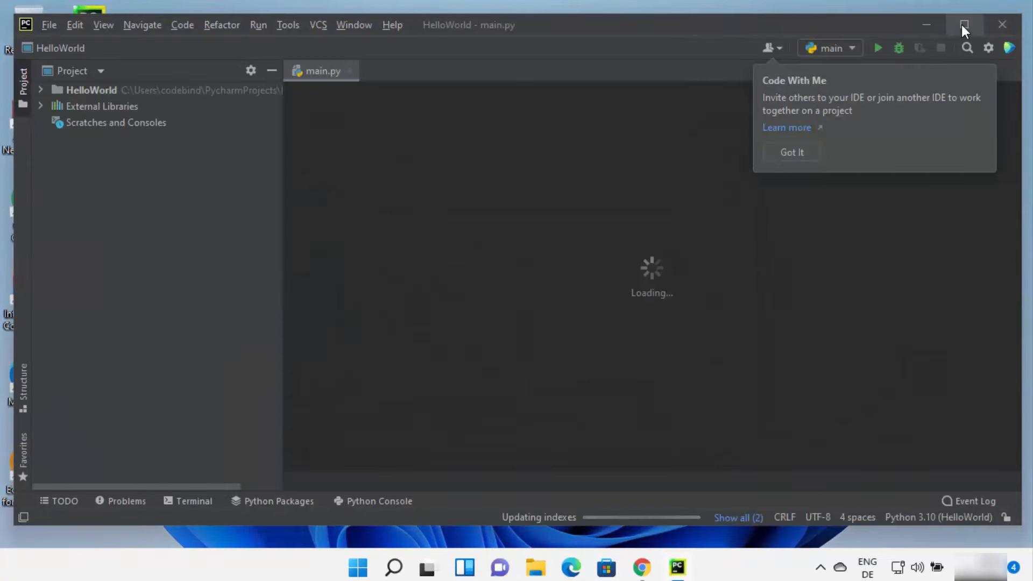
left_click(963, 23)
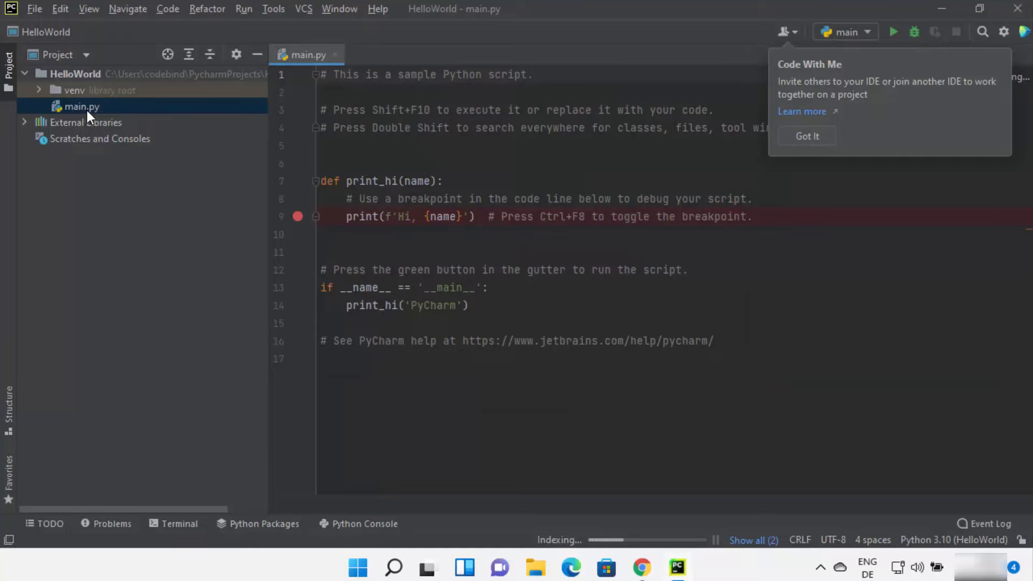
left_click(470, 247)
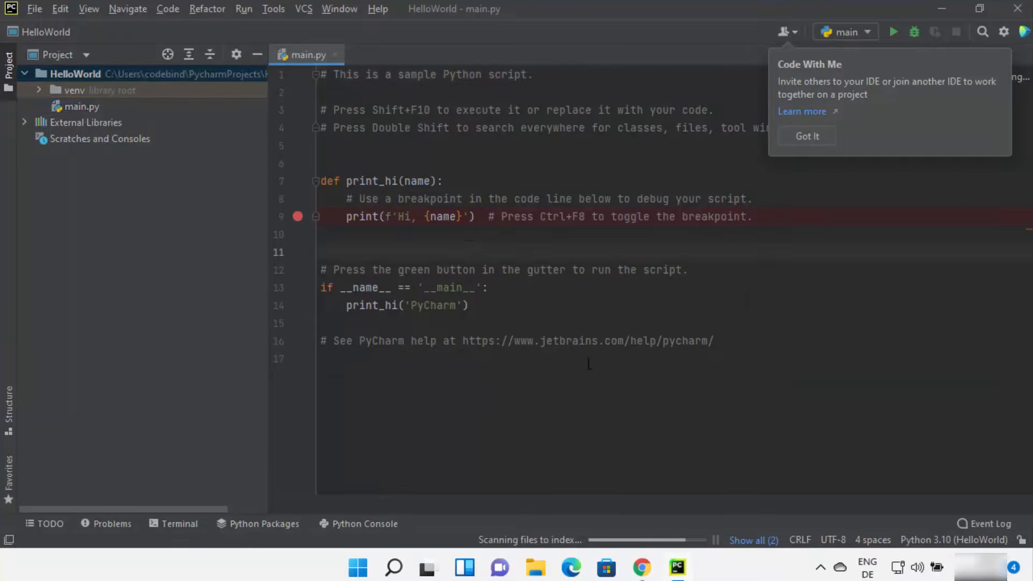
left_click_drag(770, 351, 304, 76)
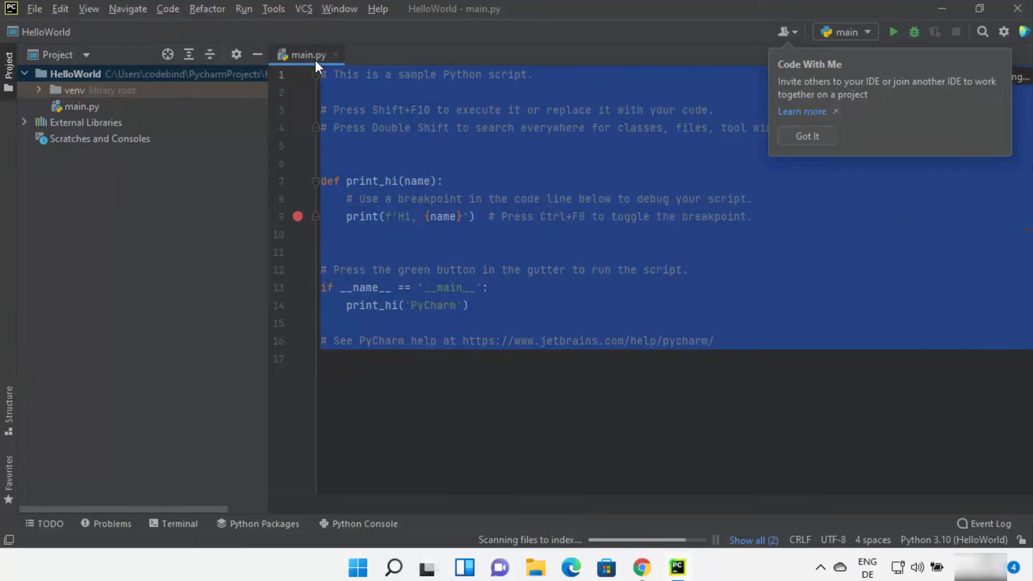
left_click(479, 221)
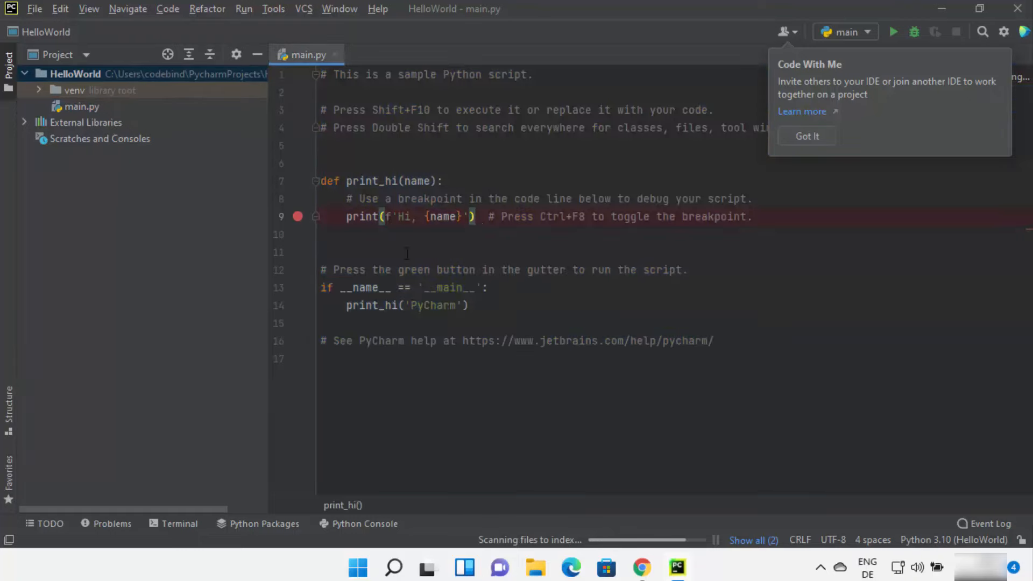
Run main.py in the Python Console and highlight the line it prints
right_click(610, 161)
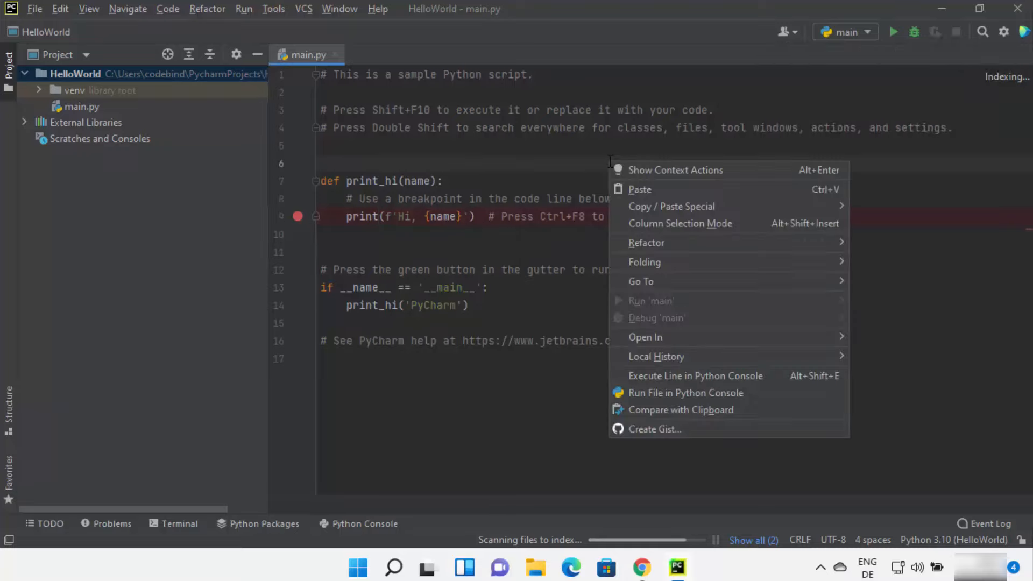
left_click(666, 393)
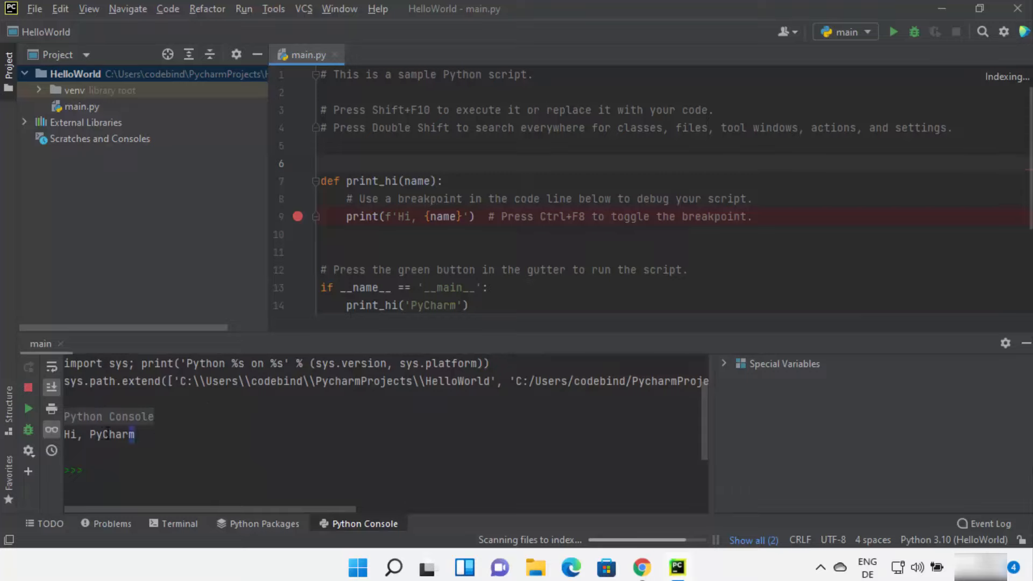
left_click_drag(135, 434, 61, 433)
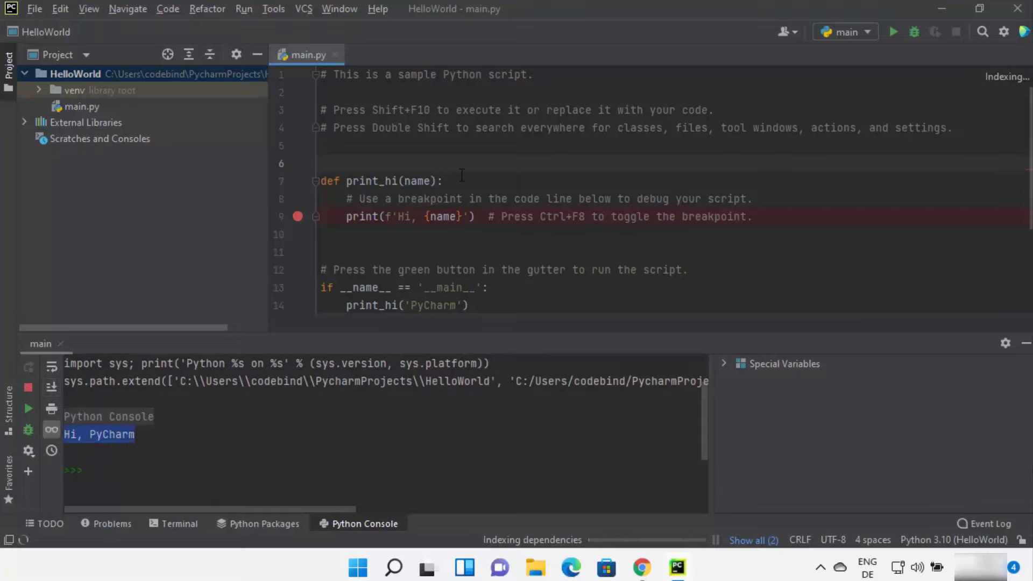
Examine the print_hi function in main.py and how the __main__ block calls it with 'PyCharm'
scroll(456, 169, "down", 1)
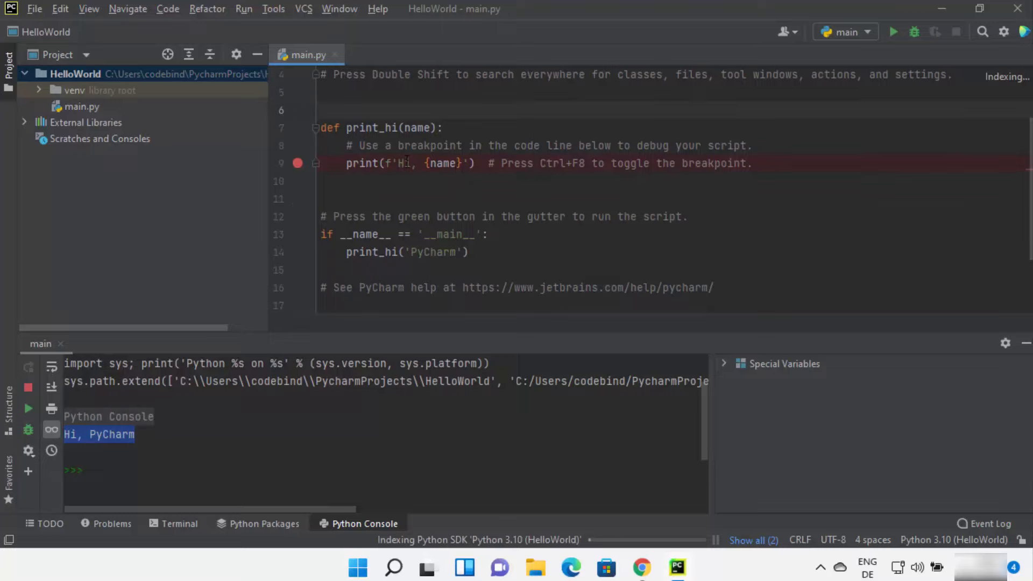
double_click(441, 251)
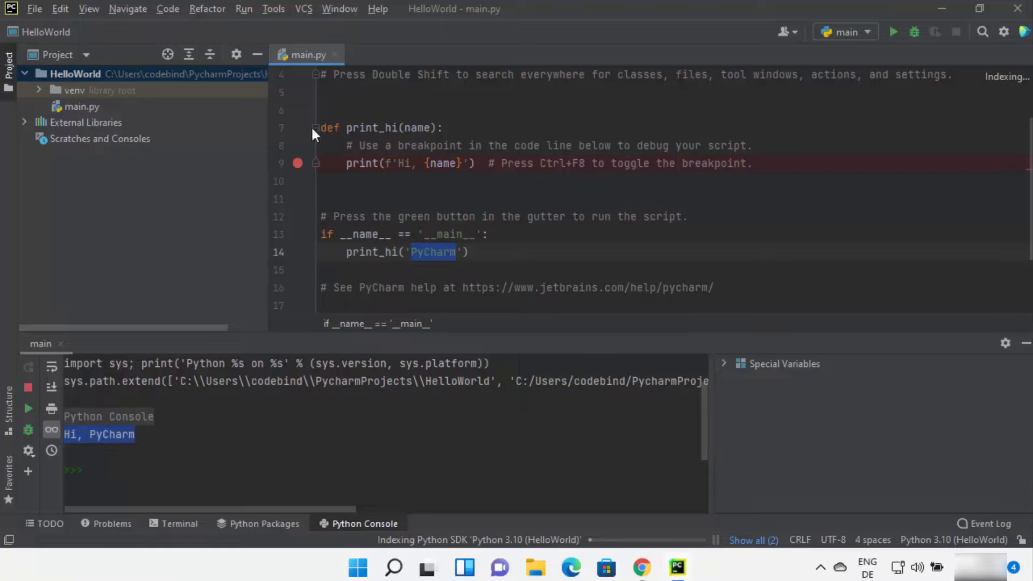
left_click_drag(322, 131, 753, 171)
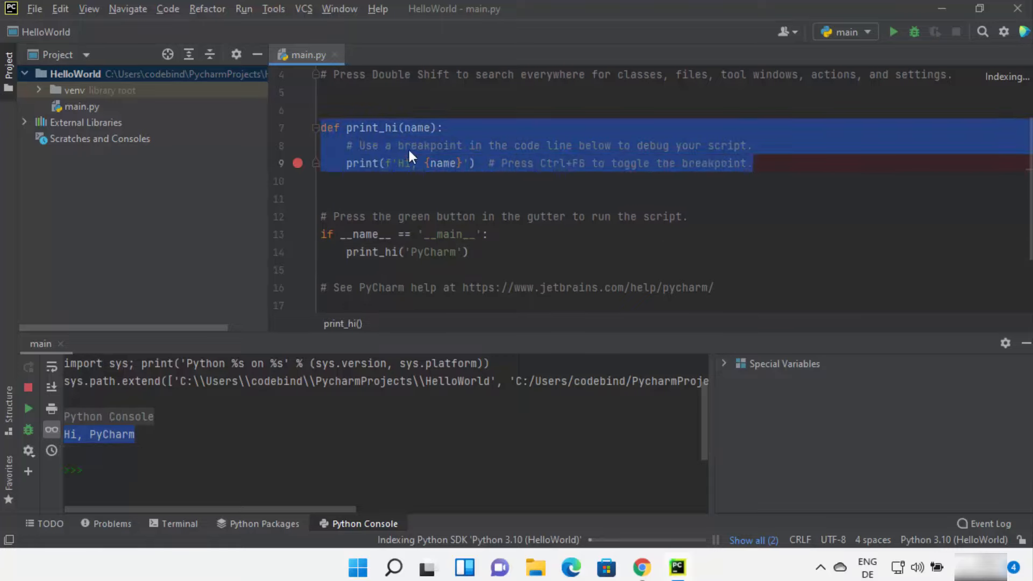
double_click(383, 128)
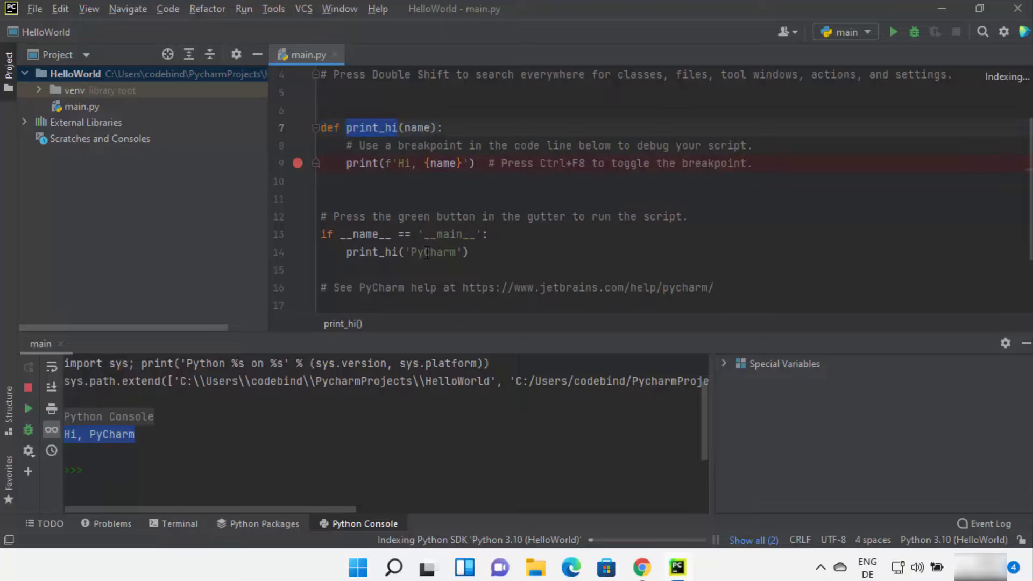
left_click_drag(320, 234, 469, 252)
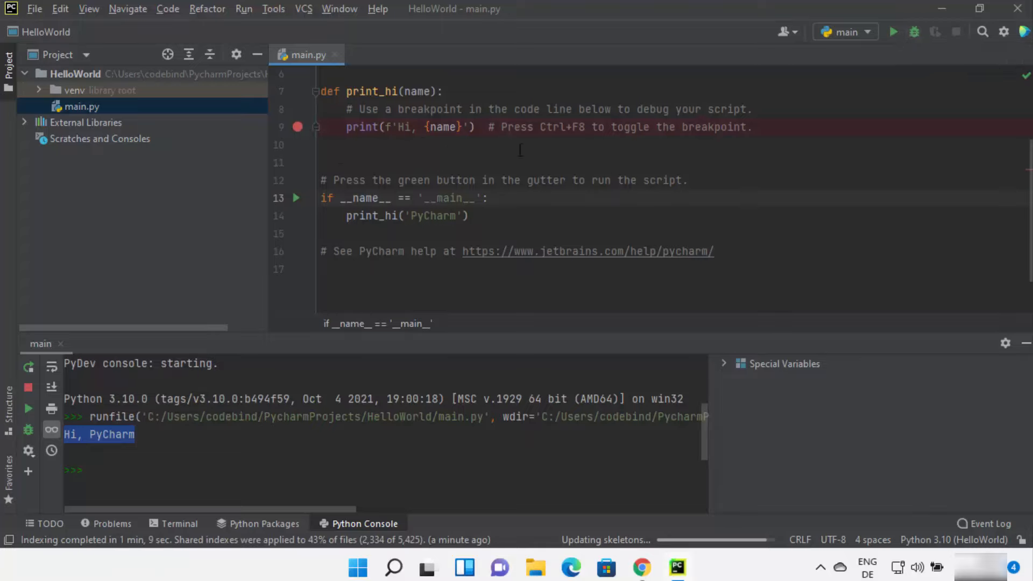
left_click(575, 207)
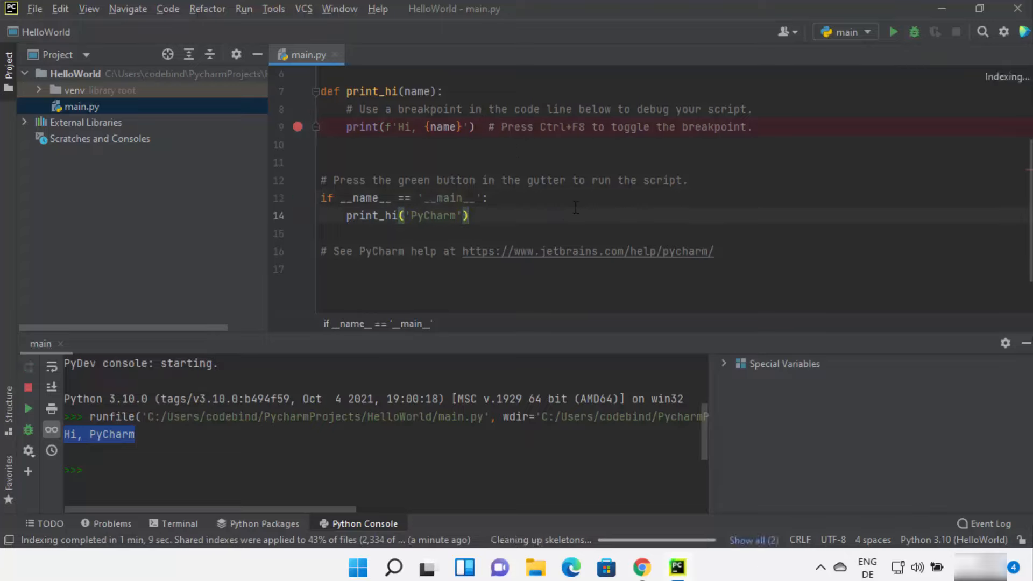